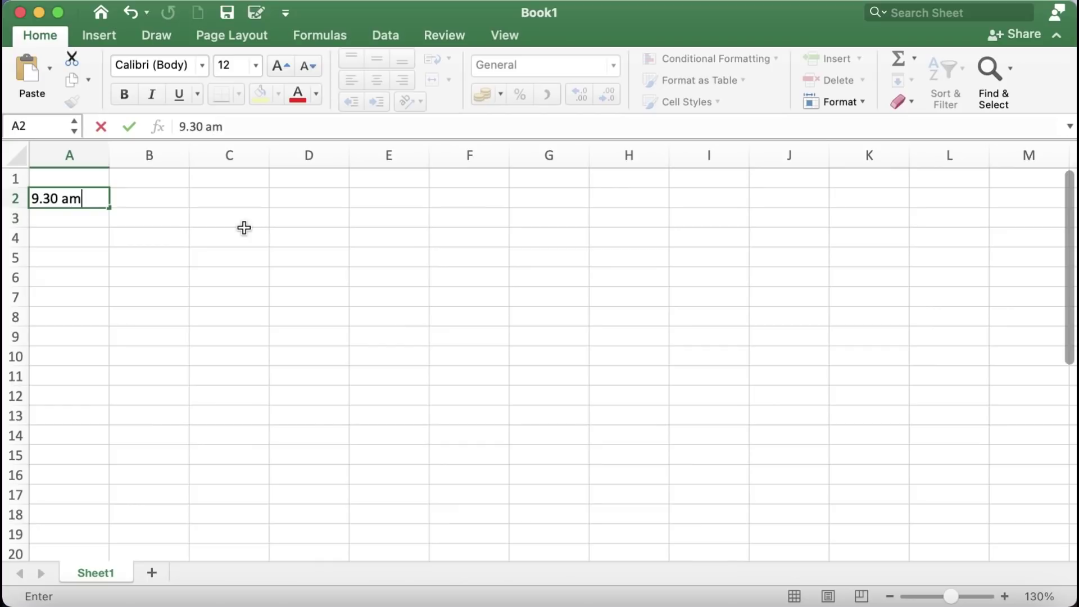
Step: Commit 9.30 am in cell A2 and inspect the NIFTY 50 five-minute chart around the 25/6 morning candles in Kite
key("Tab")
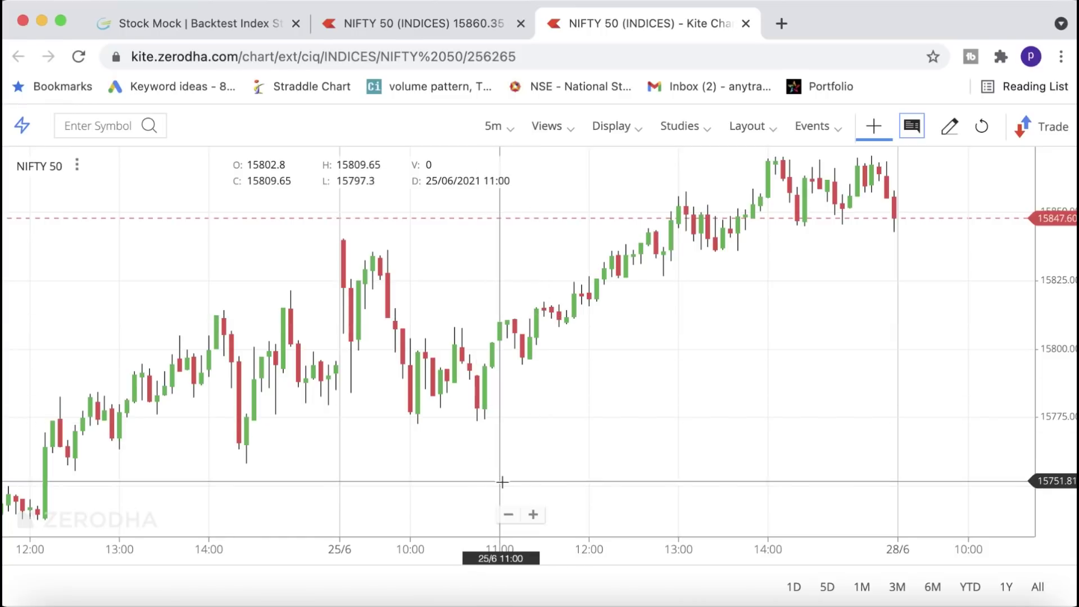
left_click_drag(443, 331, 430, 379)
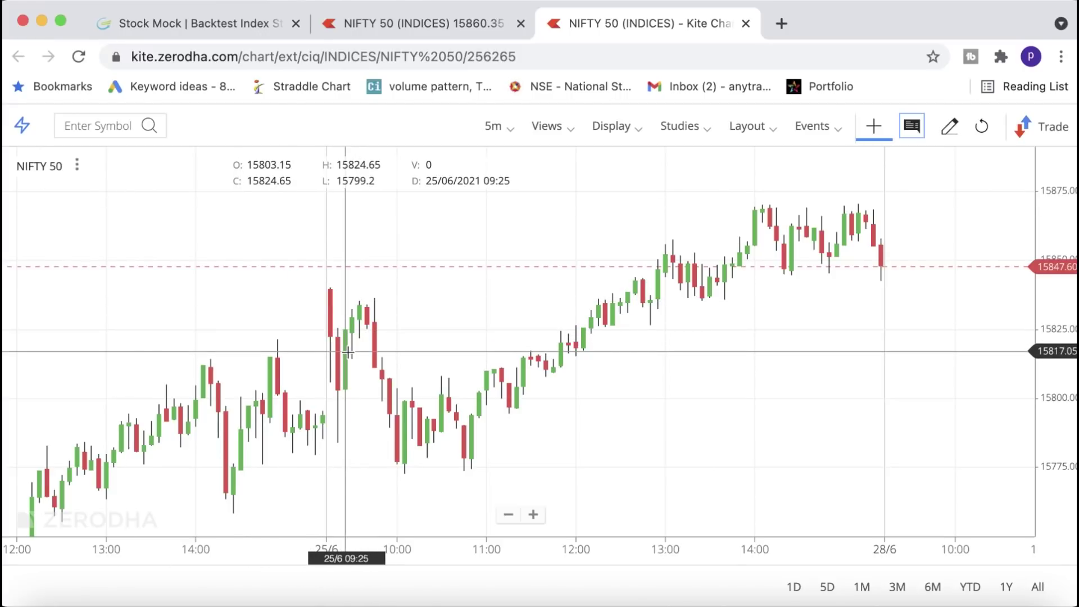
left_click(533, 514)
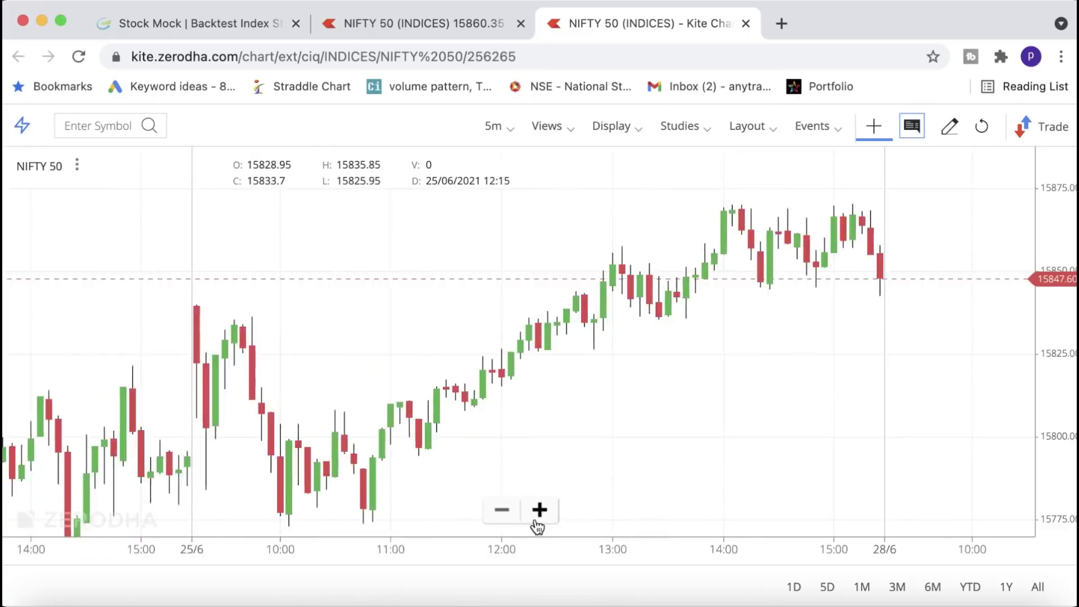
scroll(326, 399, "left", 10)
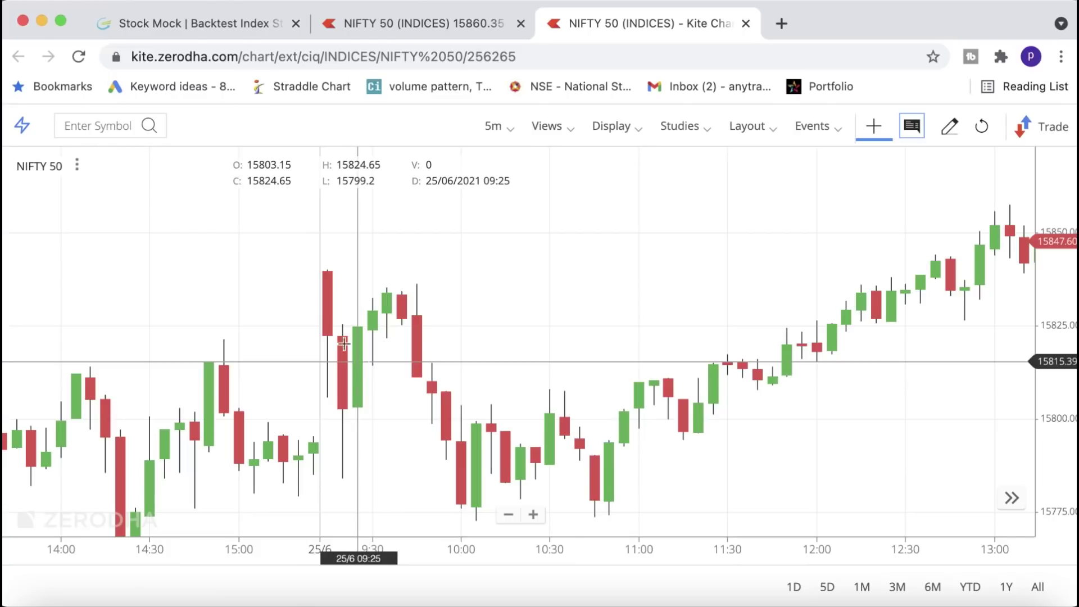
Step: Switch to Excel and enter 15800ce in cell B2 and 15800pe in cell B3
key("ctrl+Left")
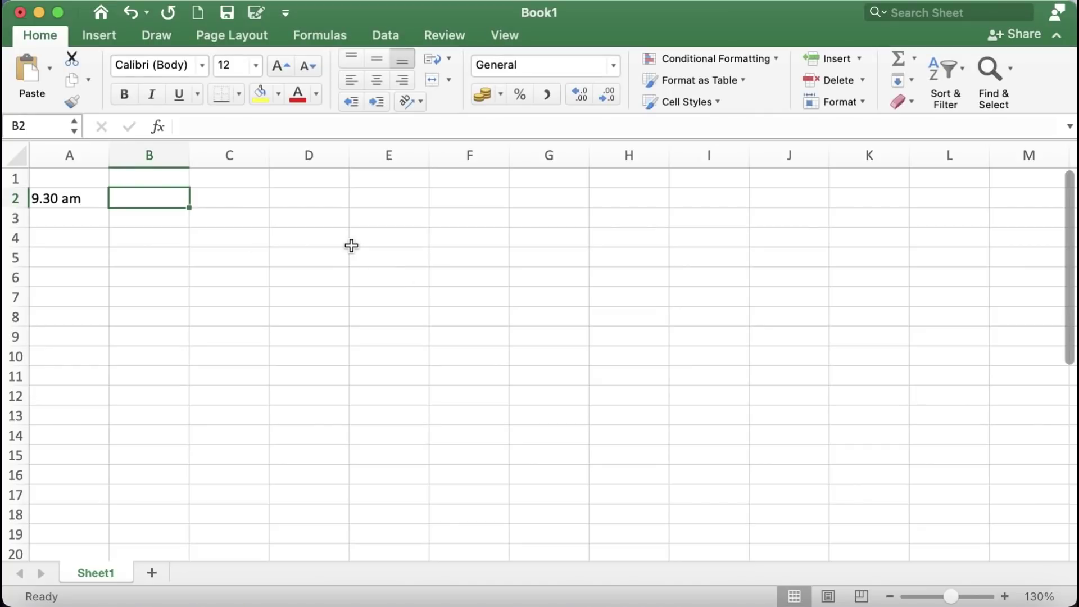
type("1")
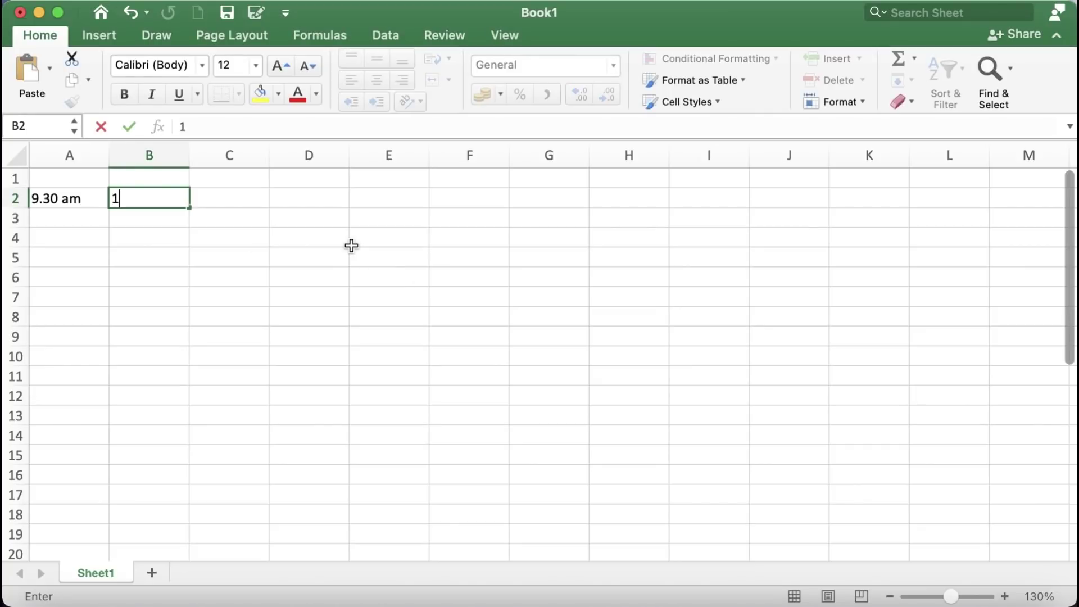
type("5800ce")
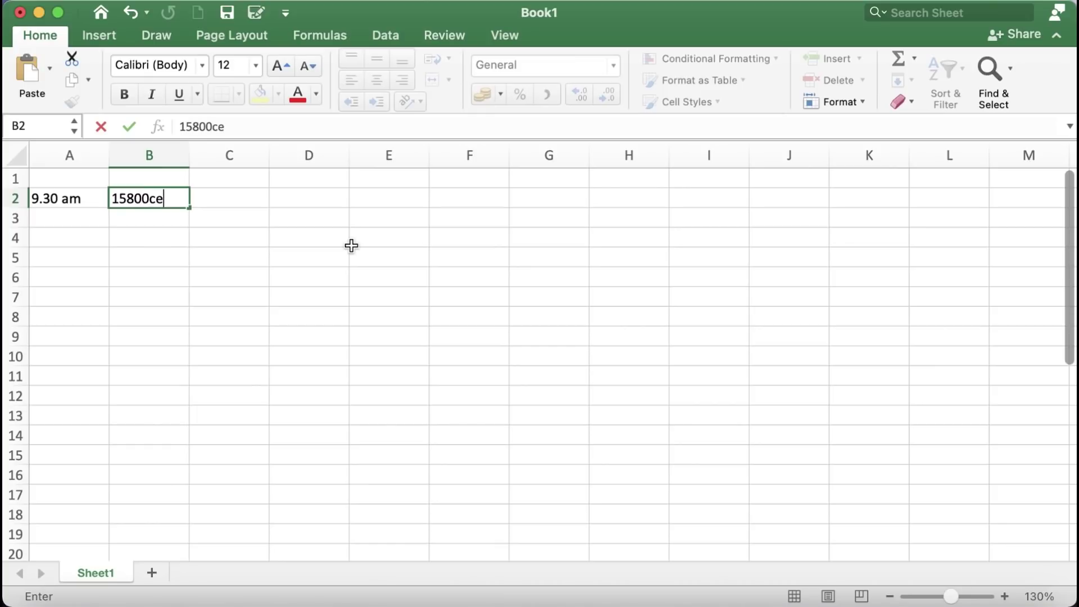
key("Return")
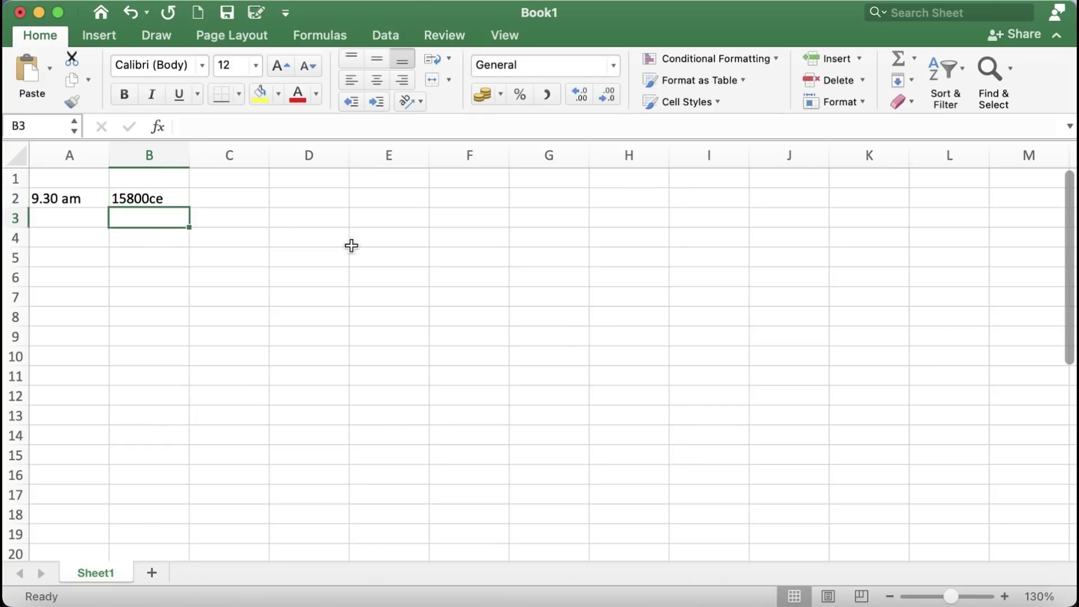
type("15800pe")
key("Return")
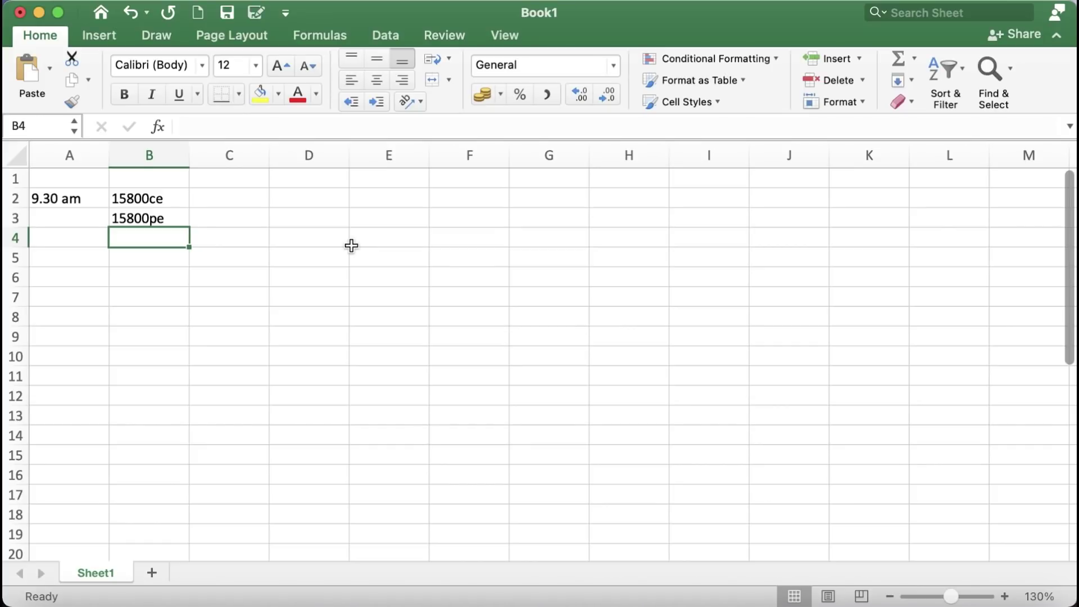
Step: Enter a price of 100 for each option in cells C2 and C3
left_click(149, 199)
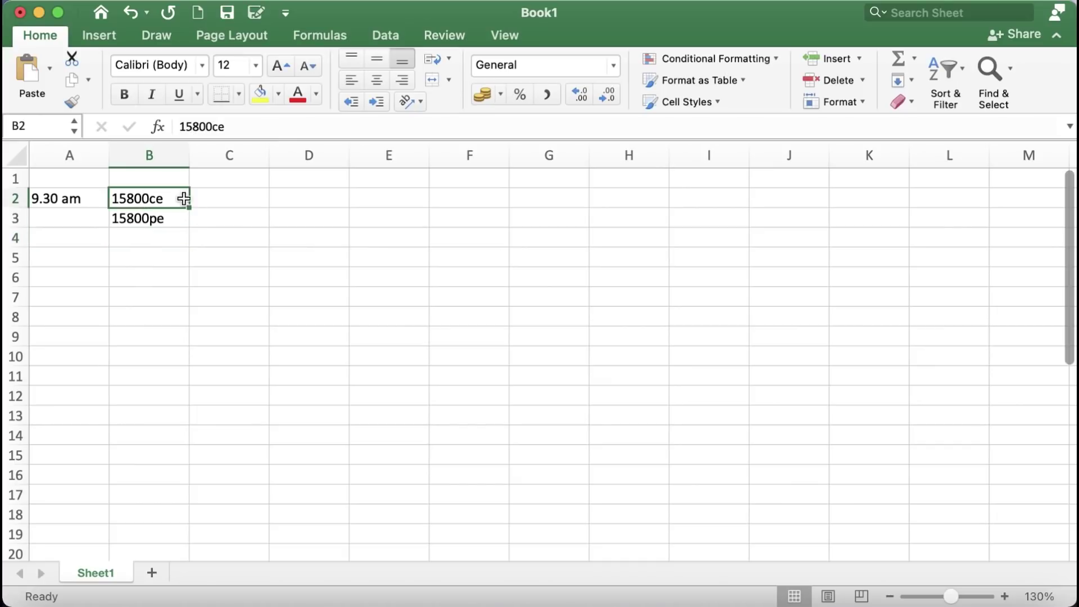
left_click(162, 217)
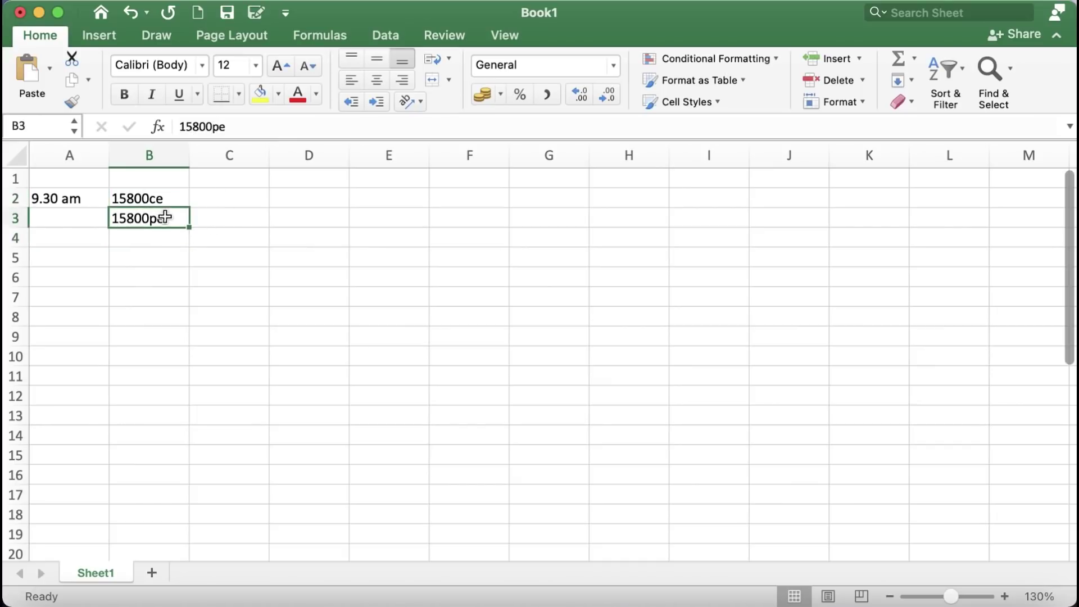
left_click(222, 198)
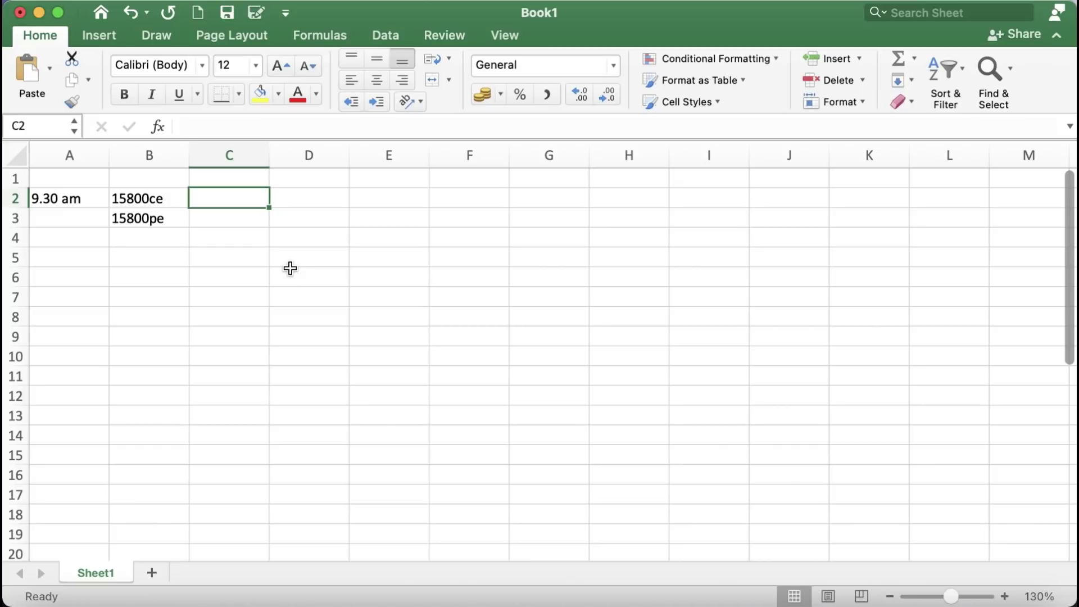
type("100")
key("Return")
type("100")
key("Return")
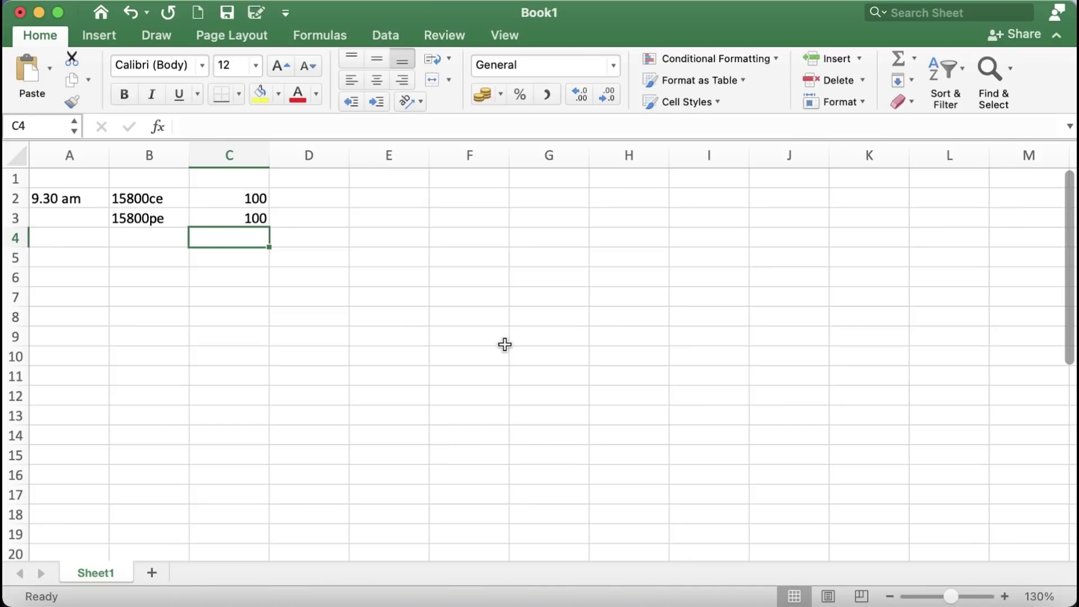
left_click(256, 197)
left_click(256, 219)
left_click(248, 199)
left_click(251, 220)
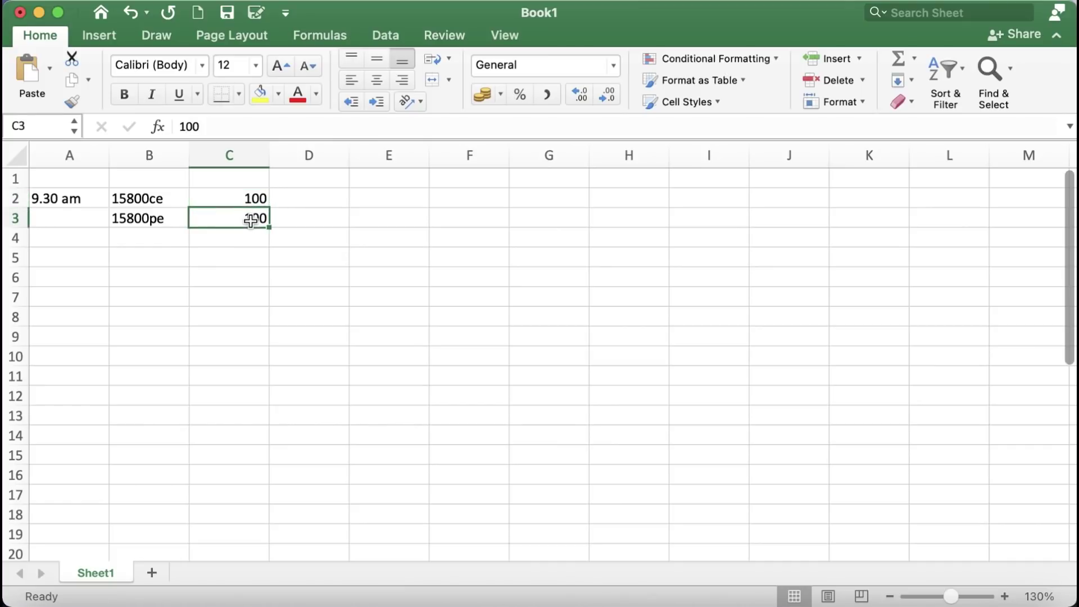
left_click(315, 202)
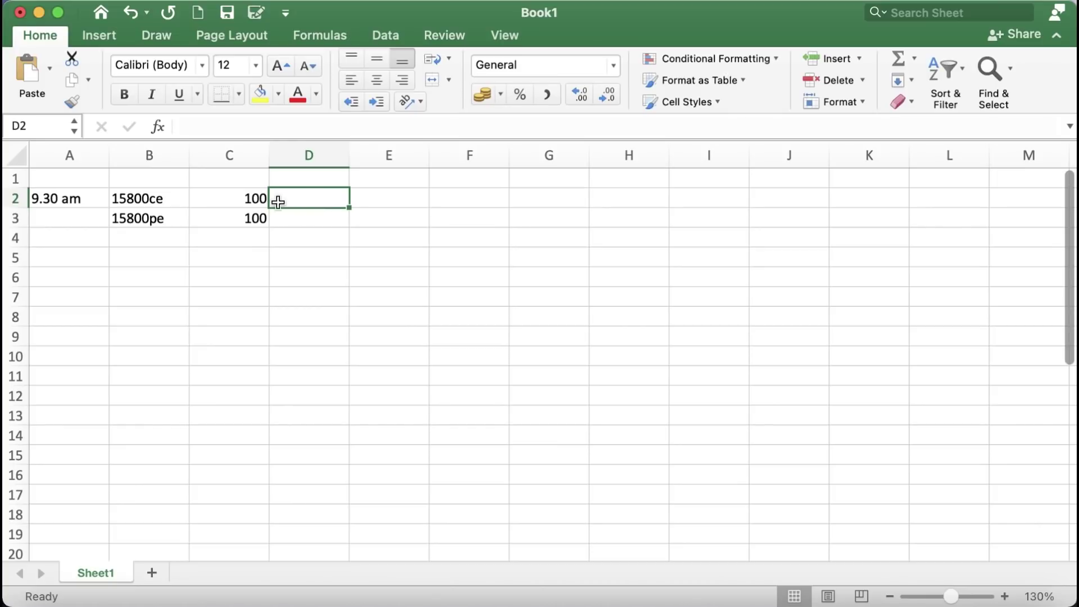
left_click(241, 200)
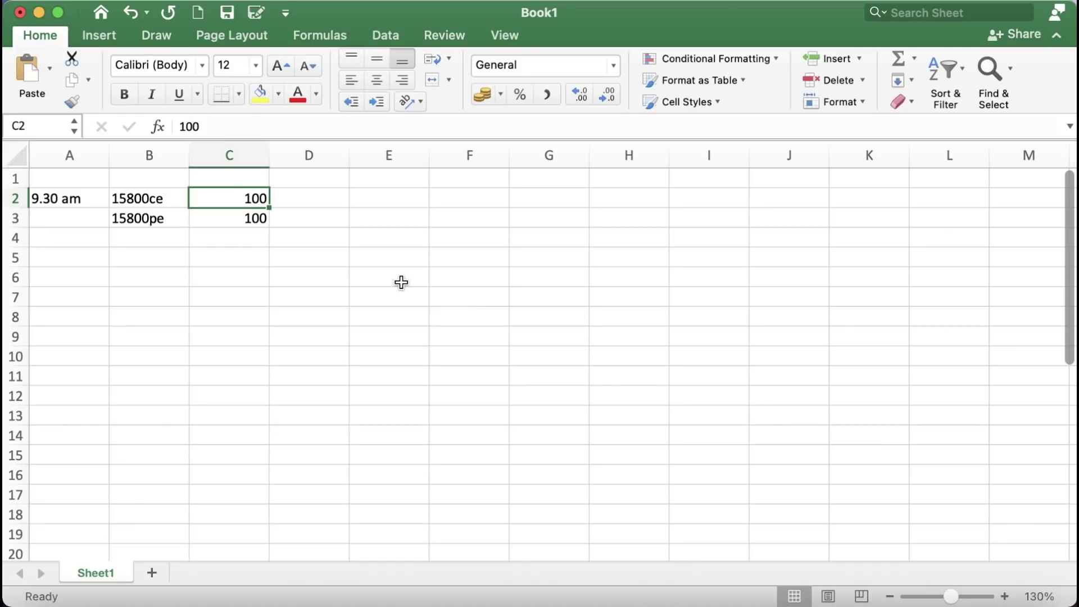
Step: Calculate 10% of the 15800ce price in cell D2 with the formula =C2*10%
left_click(325, 204)
type("=")
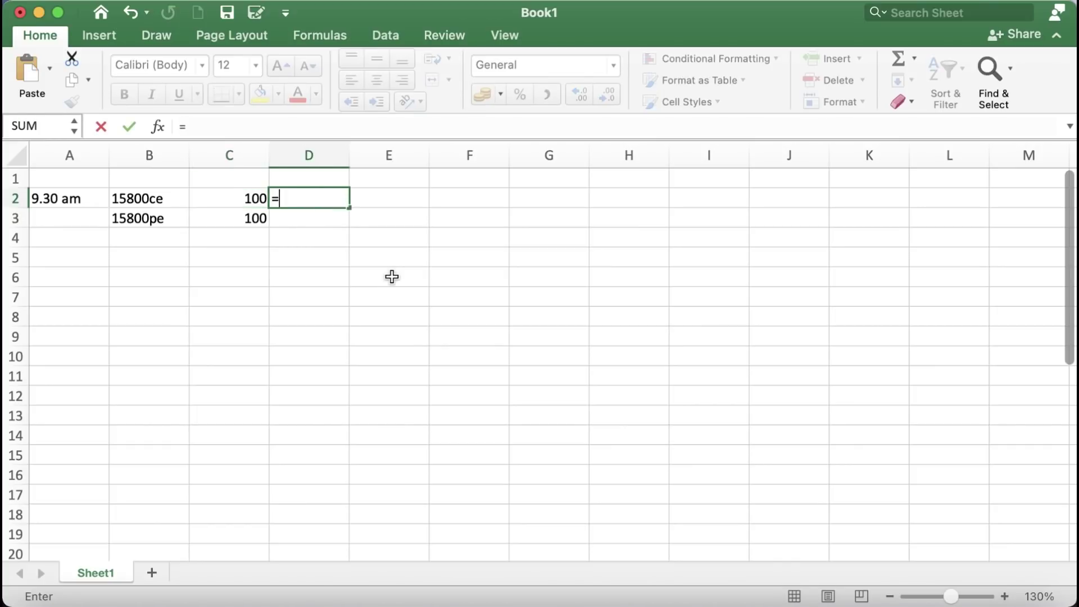
key("Left")
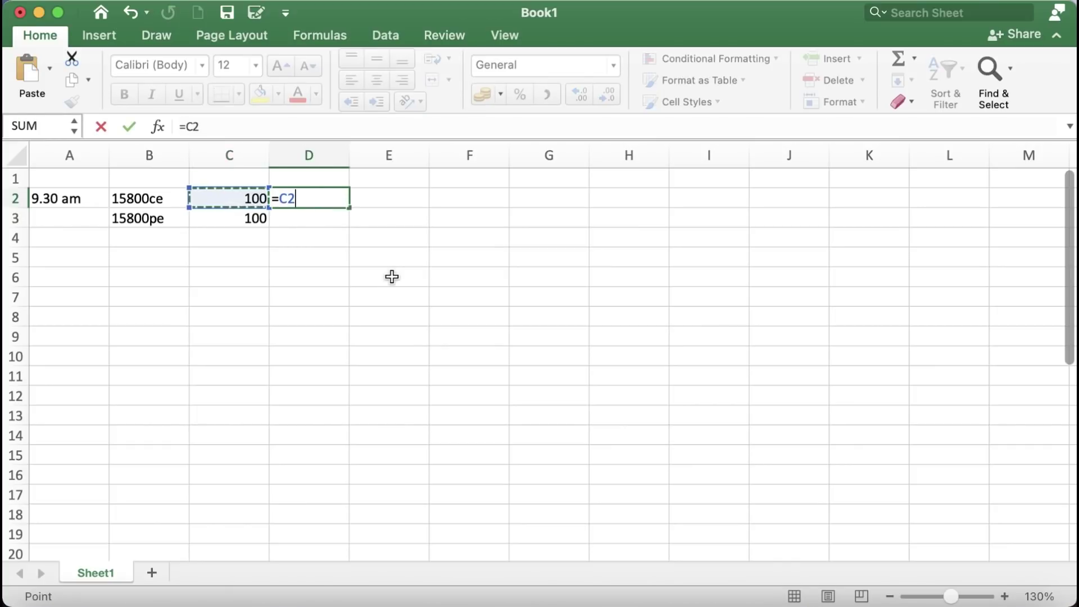
type("*1")
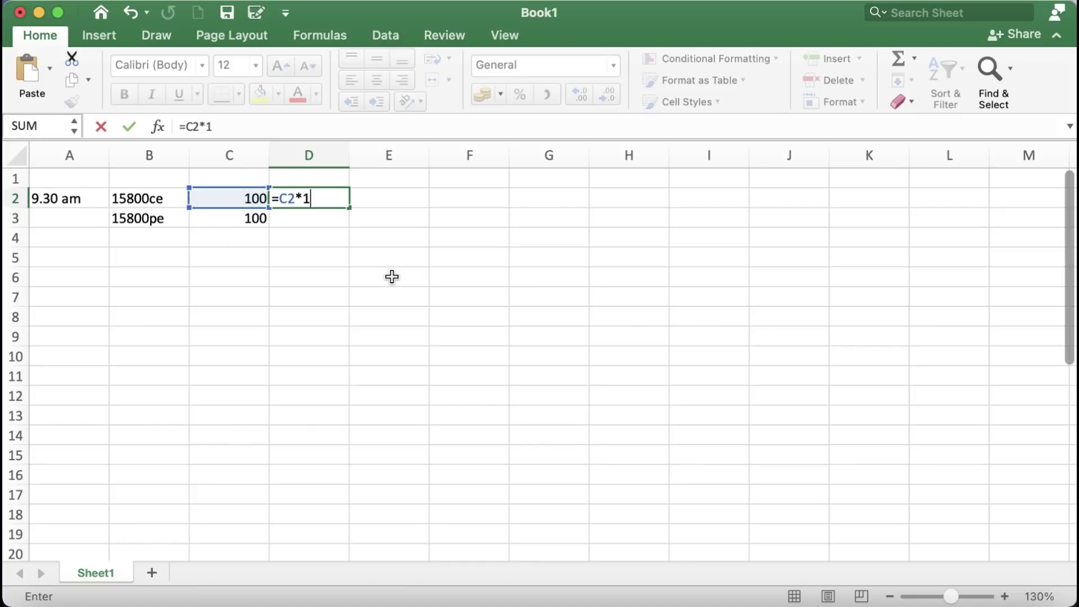
type("0%")
key("Return")
Step: Subtract the 10% amount from the 15800ce price in cell E2 with the formula =C2-D2
key("Up")
key("Right")
type("=")
key("Left")
key("Left")
type("-")
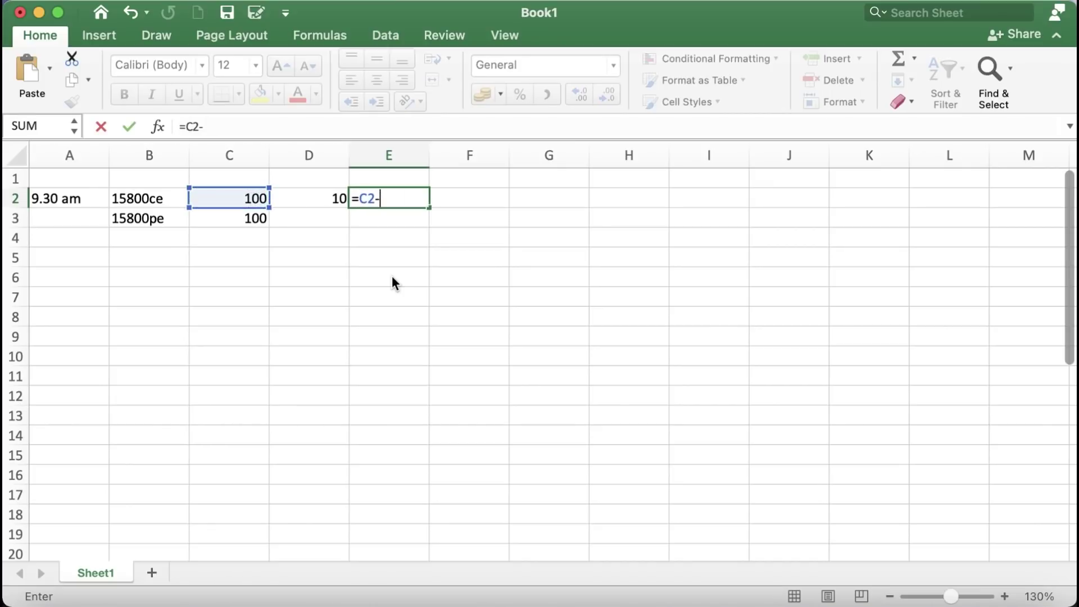
key("Left")
key("Return")
left_click(403, 199)
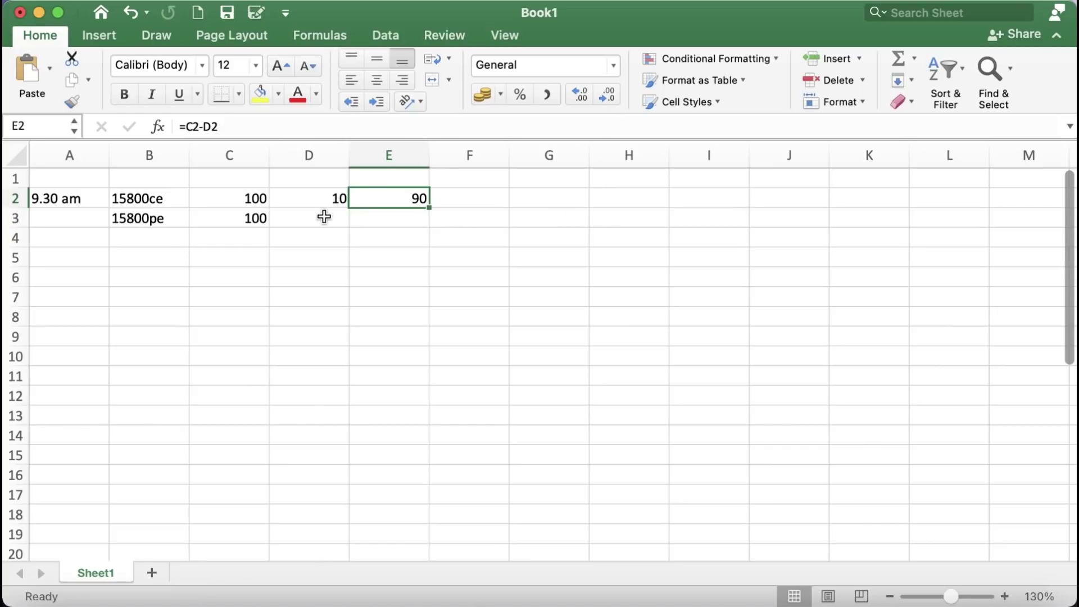
Step: Fill the formulas from D2 and E2 down into D3 and E3 for the 15800pe row
left_click(324, 217)
key("ctrl+d")
key("Right")
key("ctrl+d")
key("Return")
key("Right")
key("Up")
key("Left")
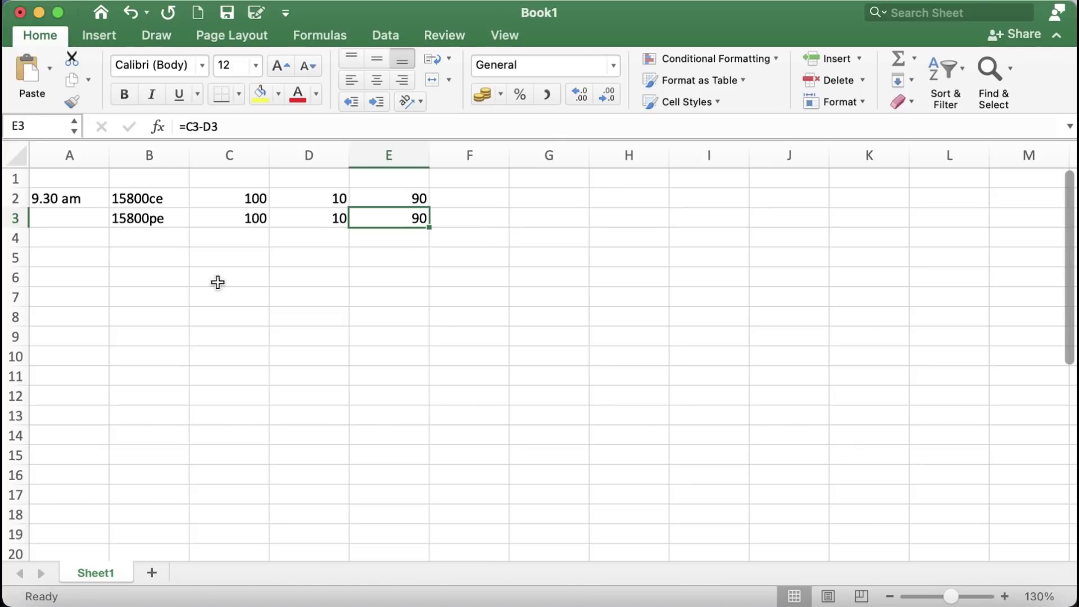
Step: Enter the label SL - M in cell B7 and the value 90 in cell C7
left_click(148, 290)
type("SL =")
type(" M")
key("BackSpace")
key("BackSpace")
key("BackSpace")
type("- M")
key("Return")
left_click(221, 298)
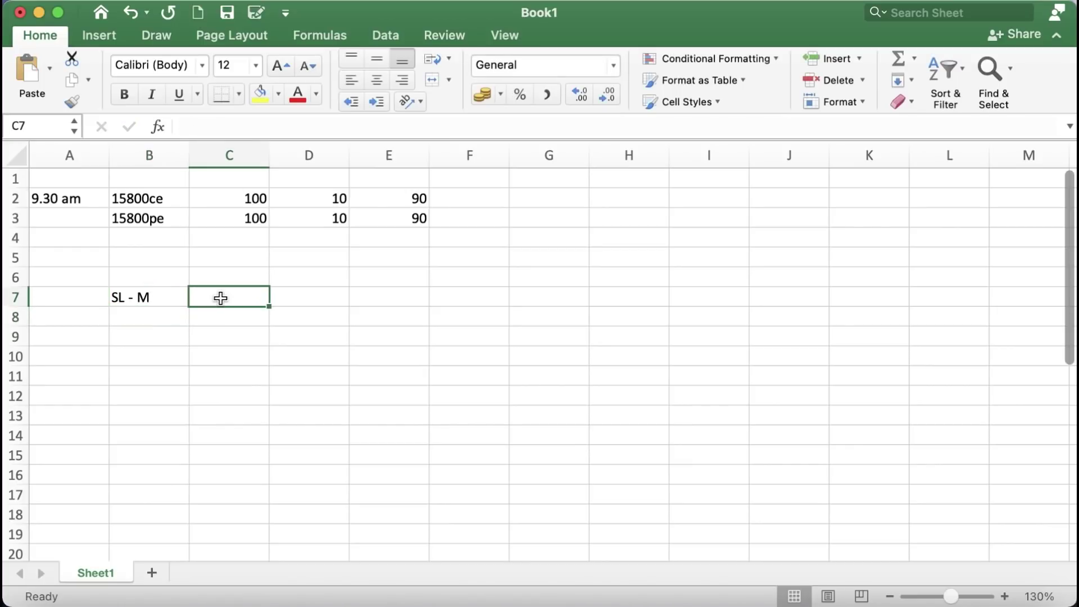
type("90")
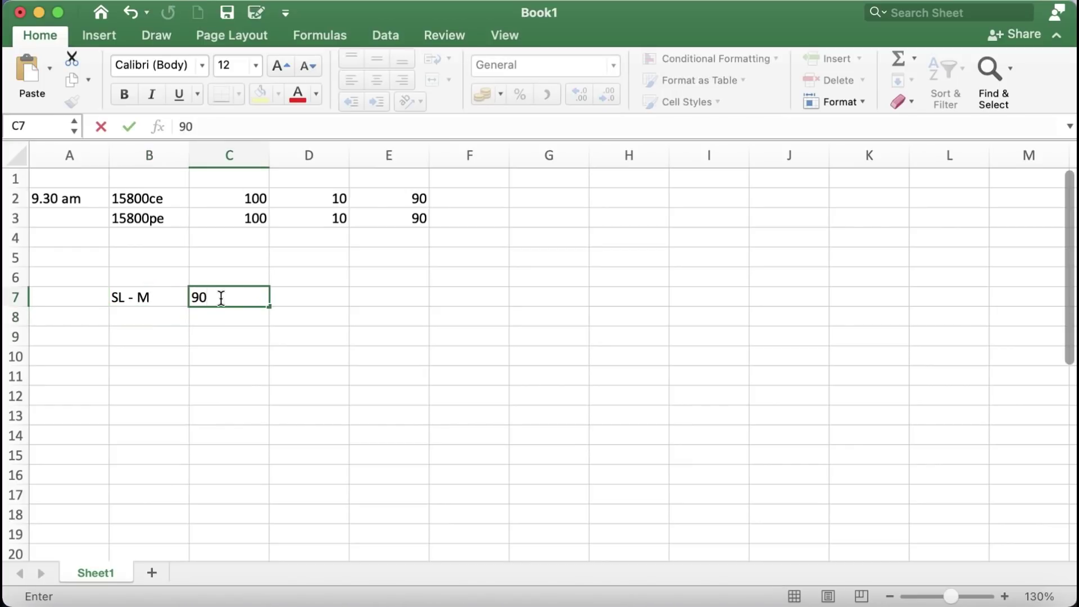
key("Return")
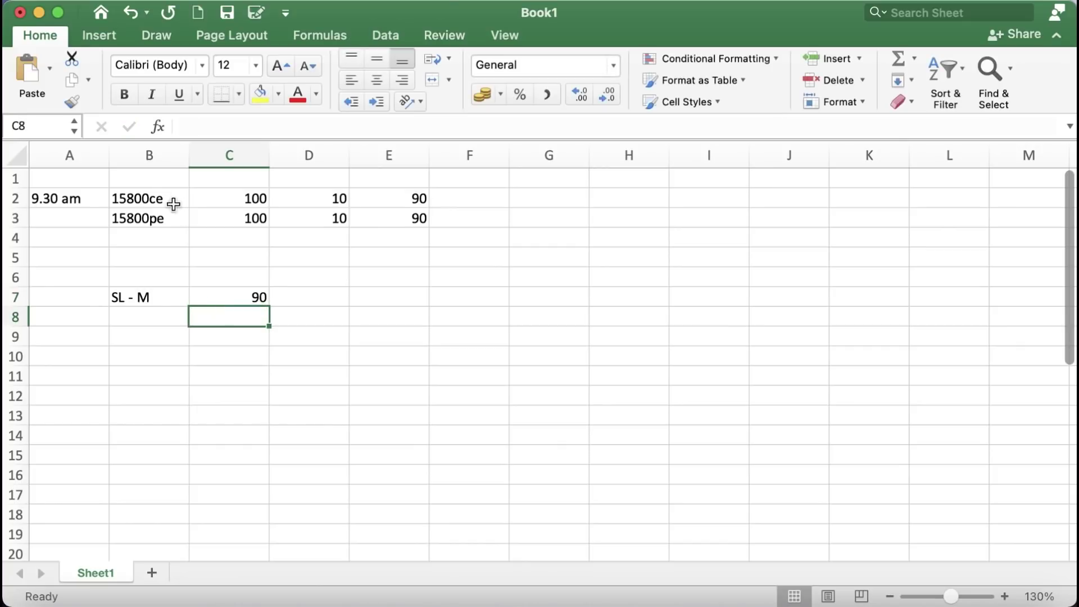
Step: Copy the two option names from B2:B3 into cells A7:A8
left_click_drag(191, 199, 203, 225)
left_click_drag(132, 197, 139, 222)
key("super+c")
left_click(85, 302)
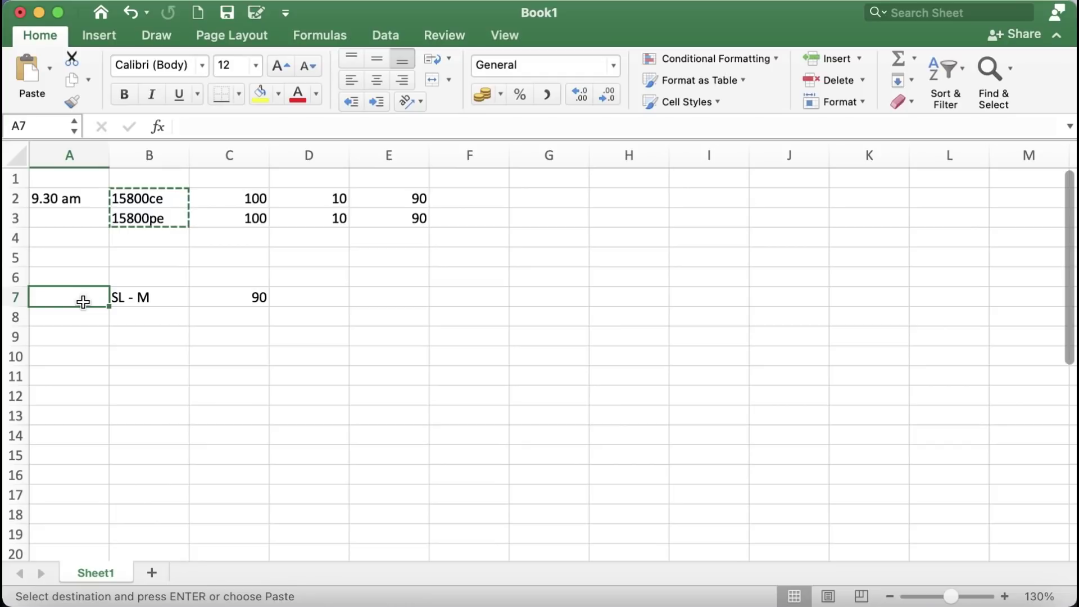
key("super+v")
Step: Fill the SL - M label and the 90 value from row 7 down into B8 and C8
left_click(150, 316)
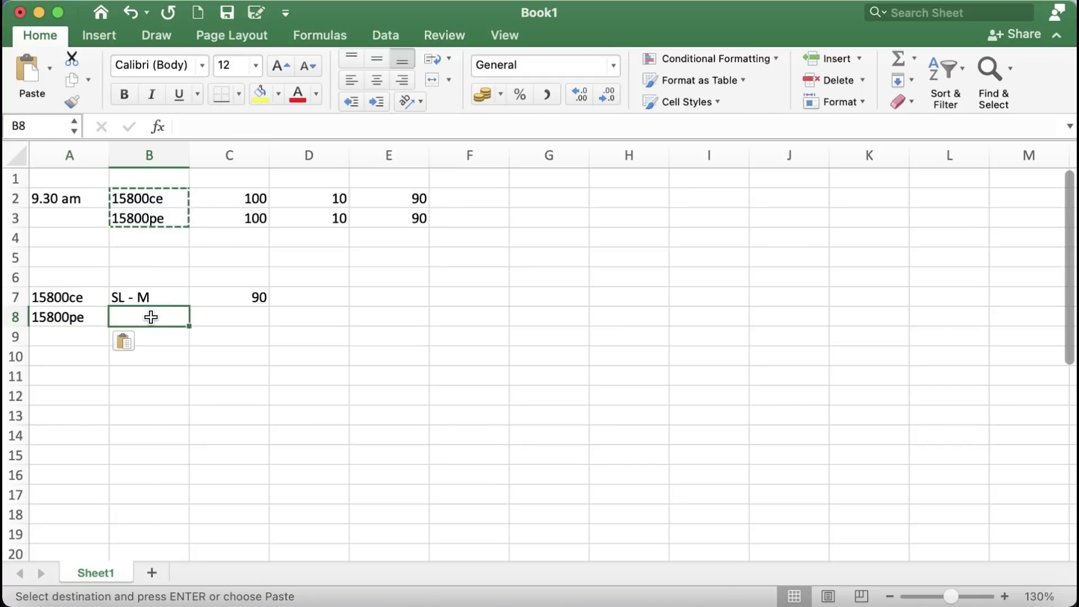
key("super+d")
left_click(264, 314)
key("super+d")
left_click(328, 320)
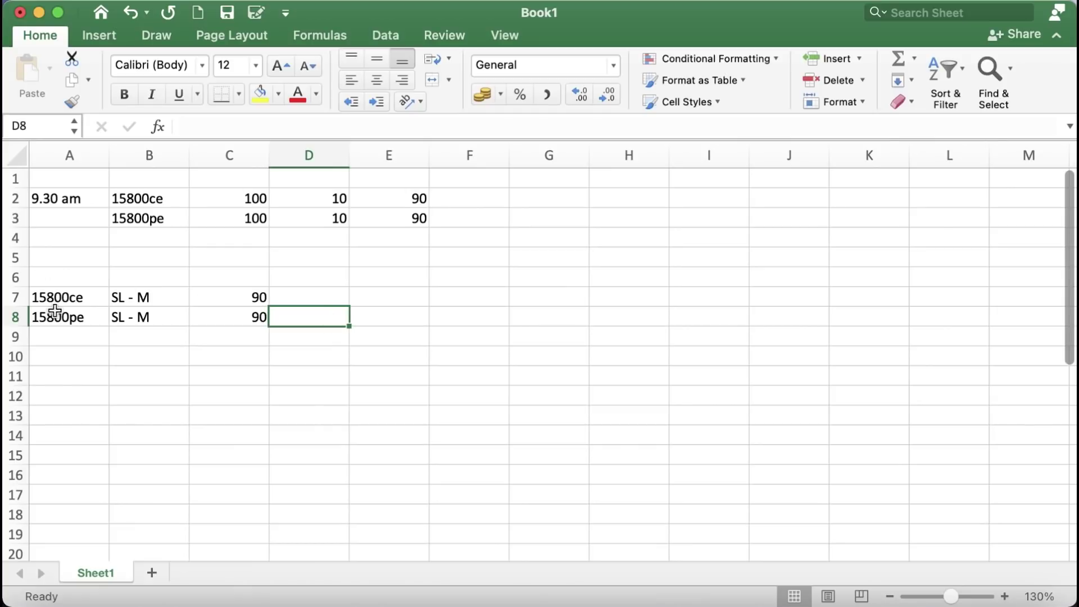
Step: Move the stop-loss block A7:C8 one column over so that it starts in B7
left_click_drag(60, 298, 268, 321)
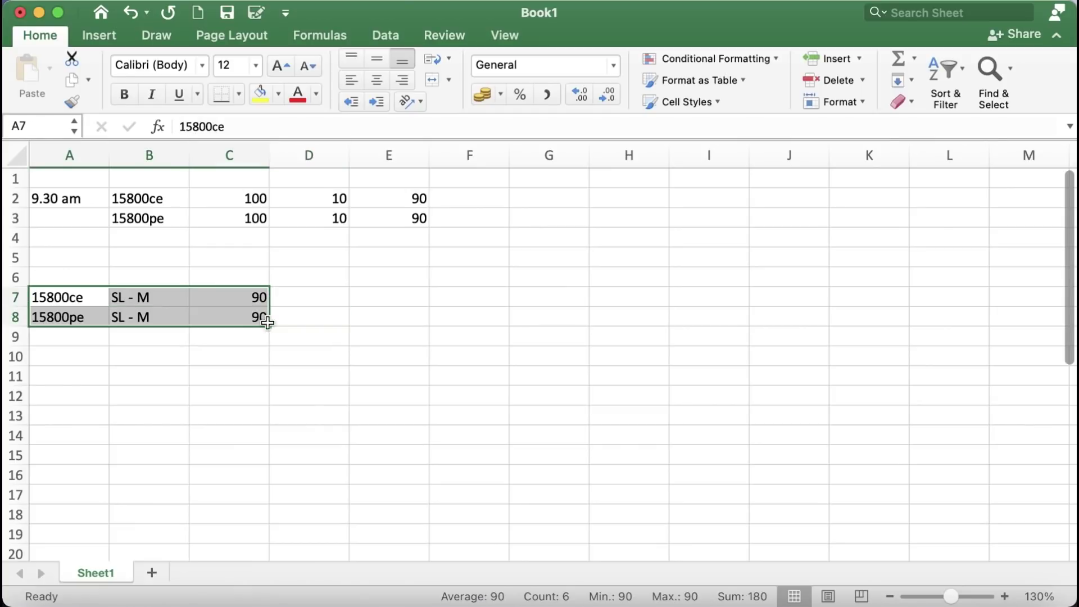
key("super+c")
left_click(164, 296)
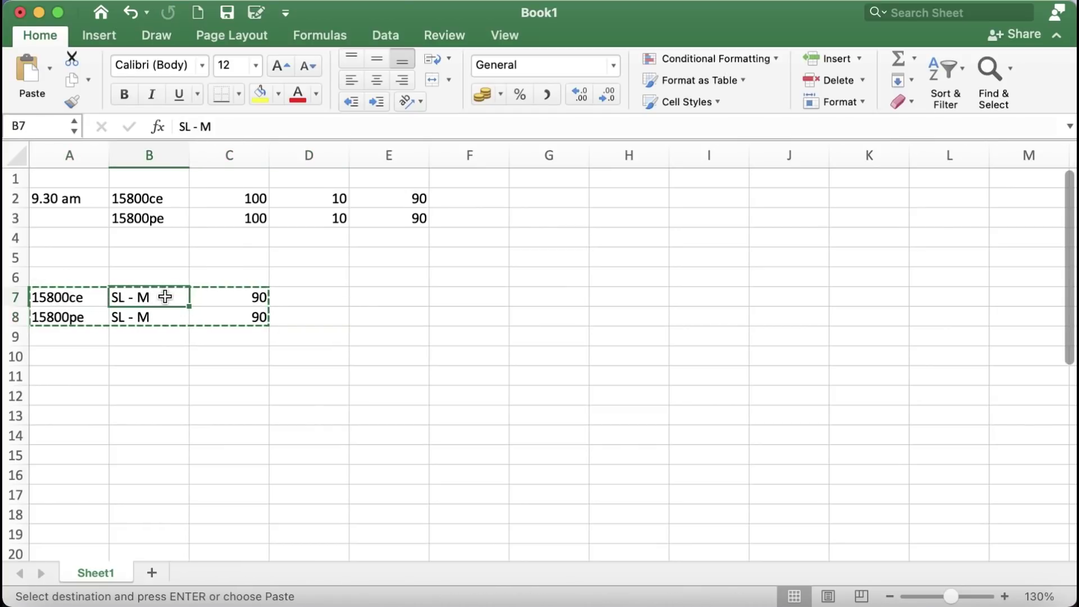
key("Return")
left_click(537, 302)
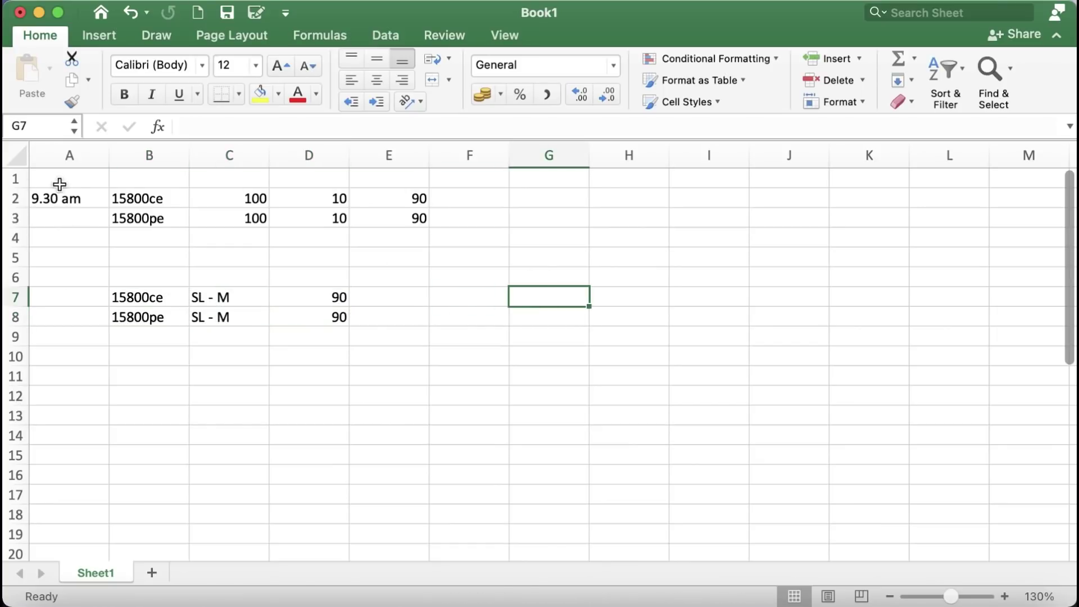
left_click(88, 204)
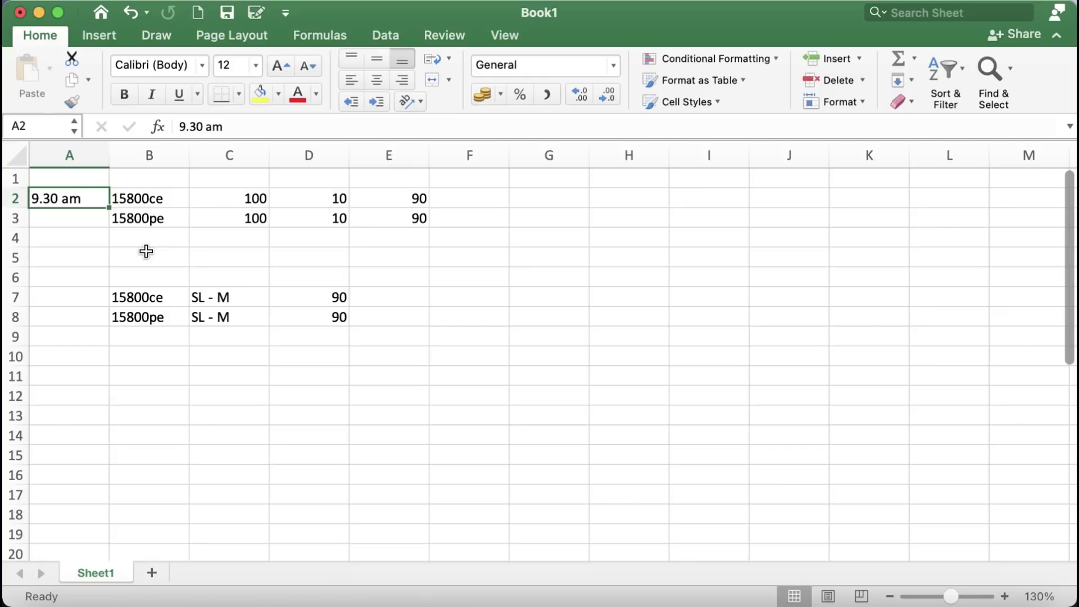
left_click(141, 200)
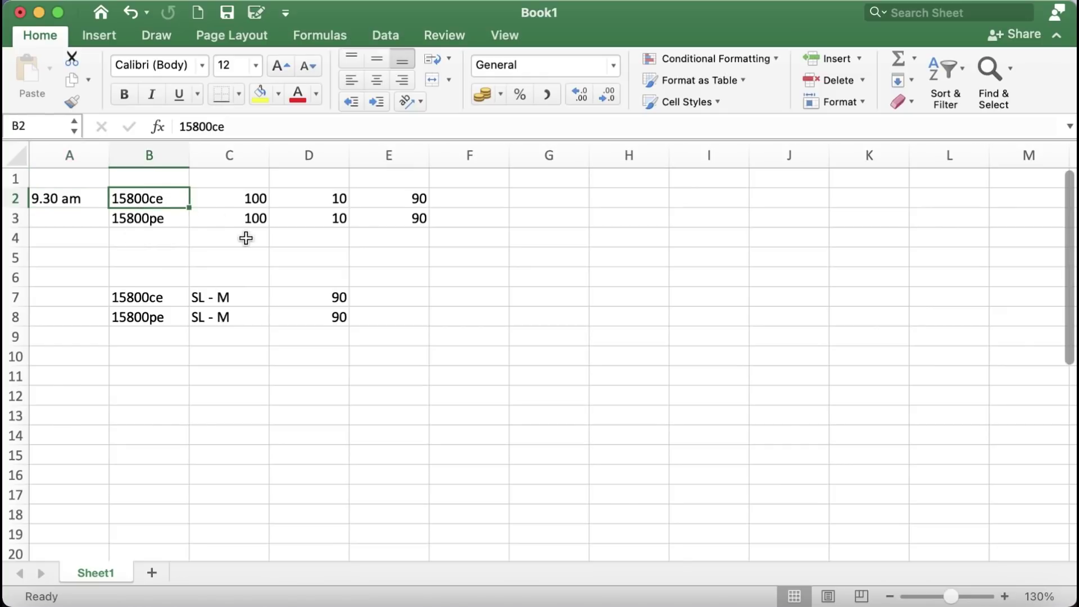
key("super+Tab")
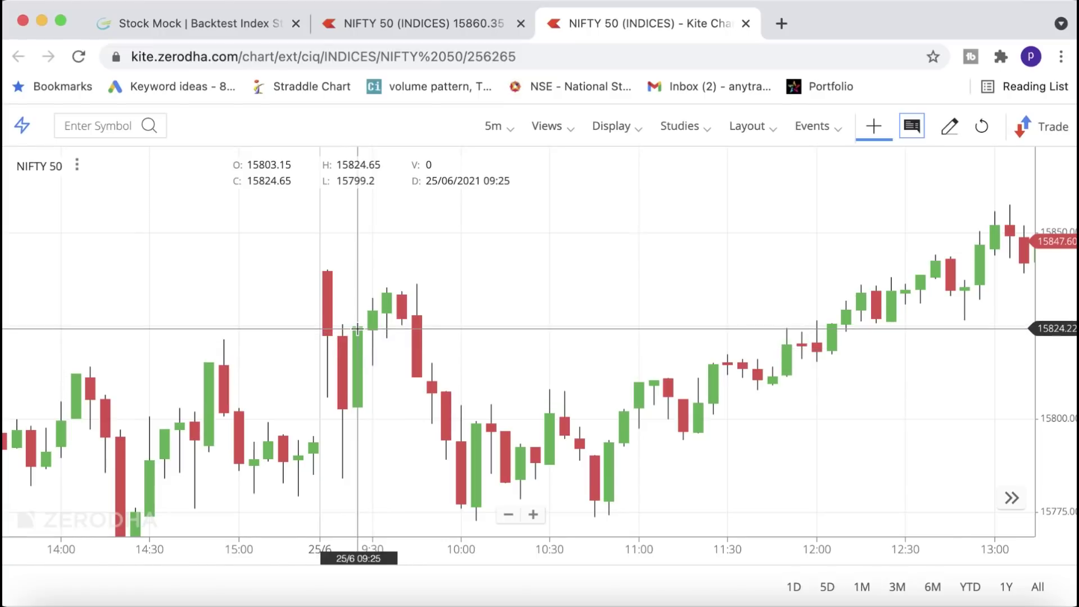
key("super+Tab")
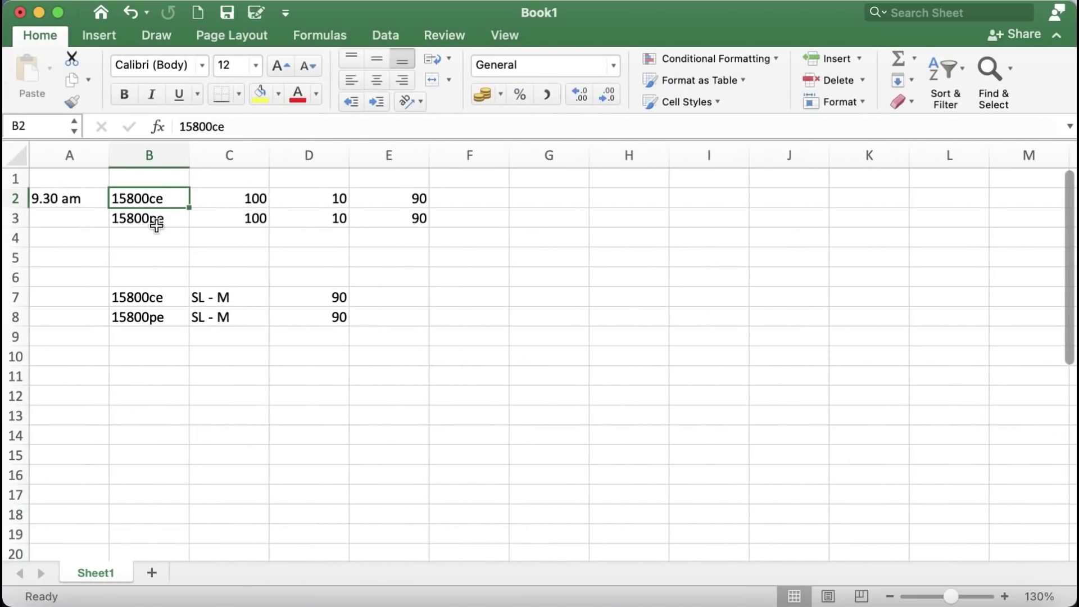
Step: Examine the option prices, their 10% amounts and the reduced-price formulas for both options in C2:E3
left_click(248, 198)
left_click(250, 223)
left_click(246, 198)
left_click(242, 223)
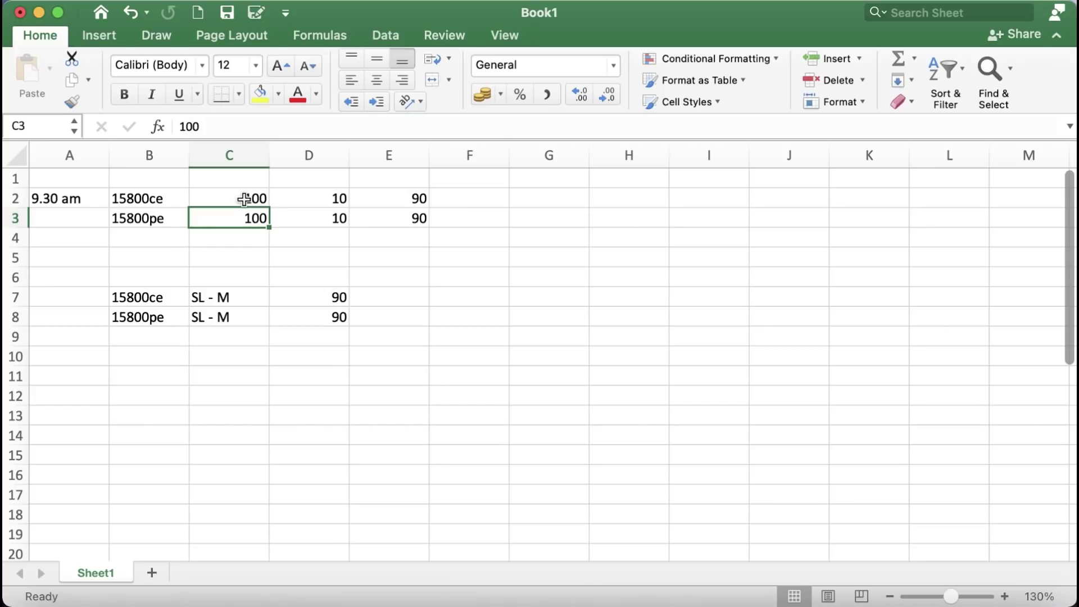
left_click(325, 199)
left_click(404, 198)
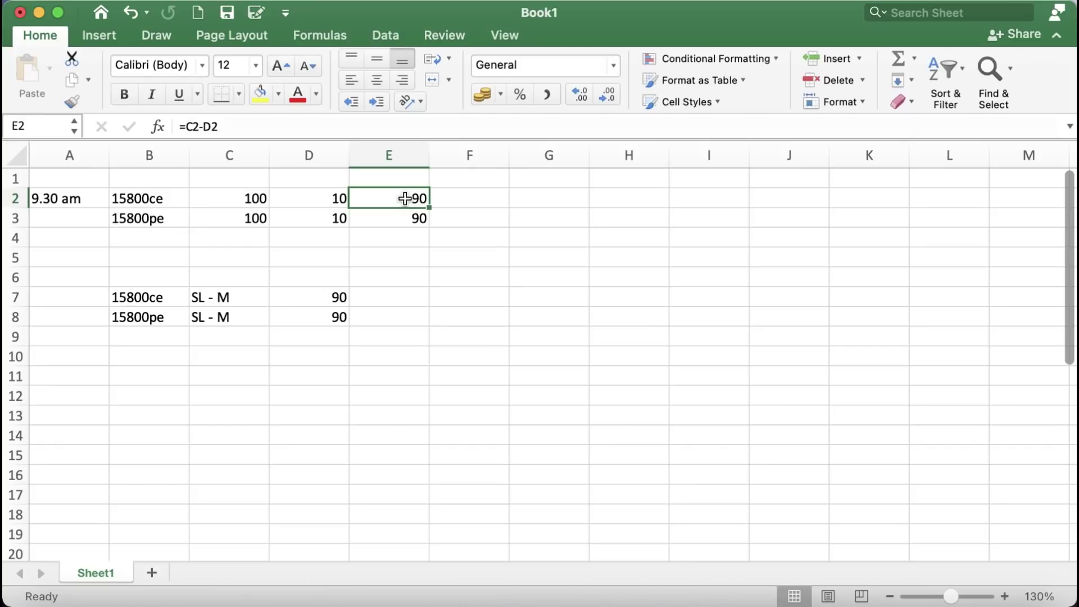
left_click(248, 198)
left_click(247, 220)
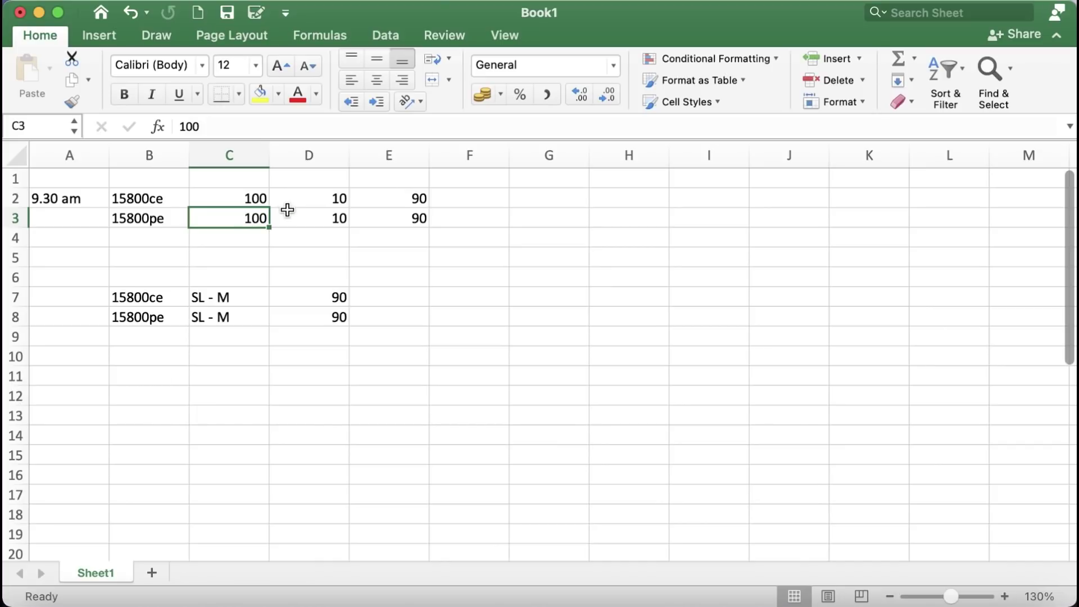
double_click(403, 201)
key("Escape")
left_click(400, 217)
left_click(324, 200)
left_click(323, 219)
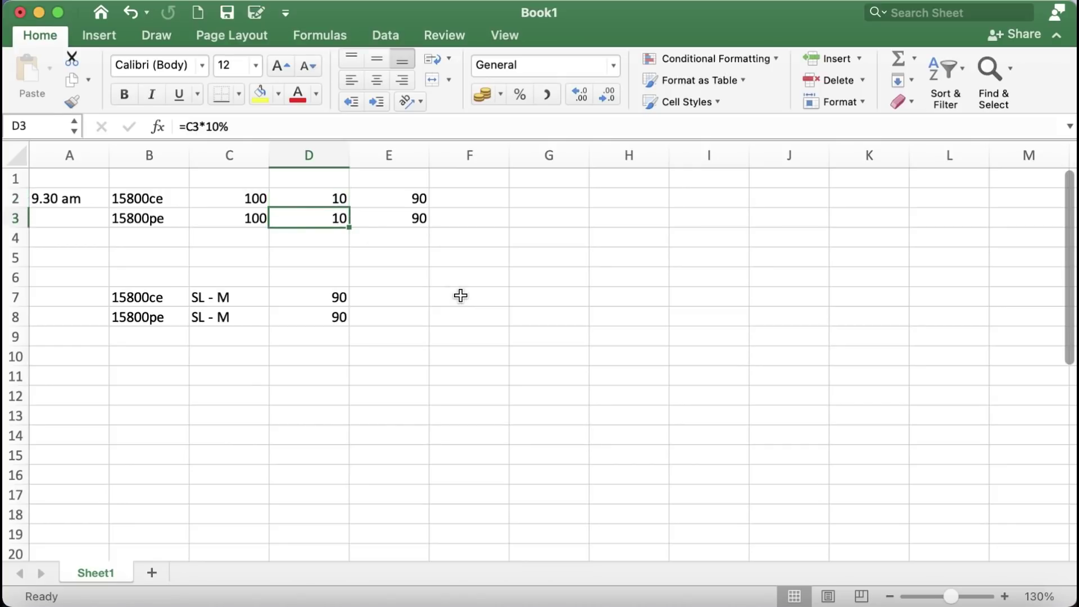
left_click(236, 200)
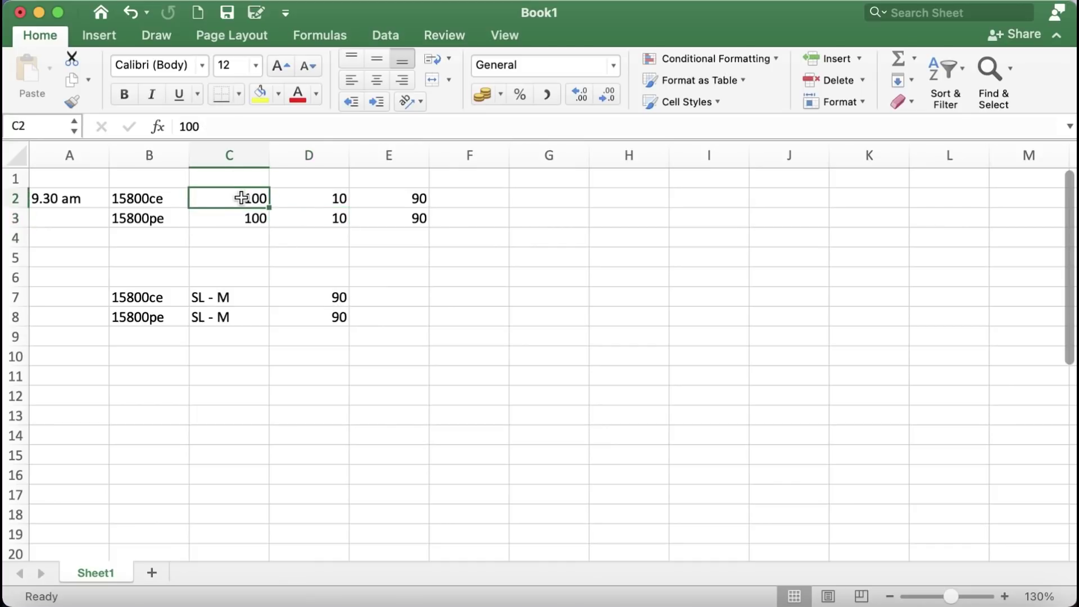
left_click(412, 200)
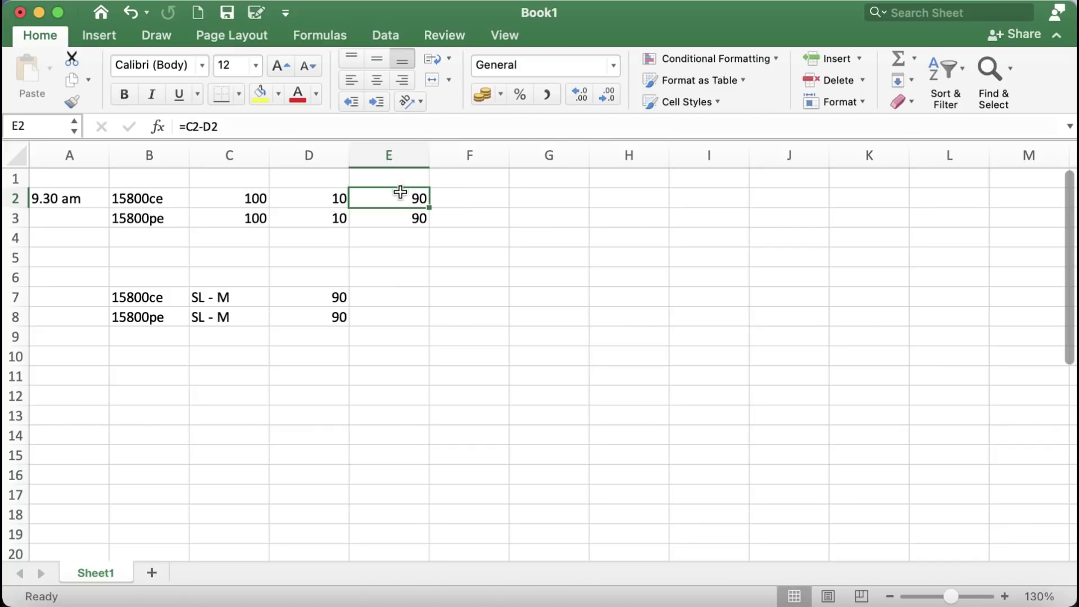
left_click(384, 220)
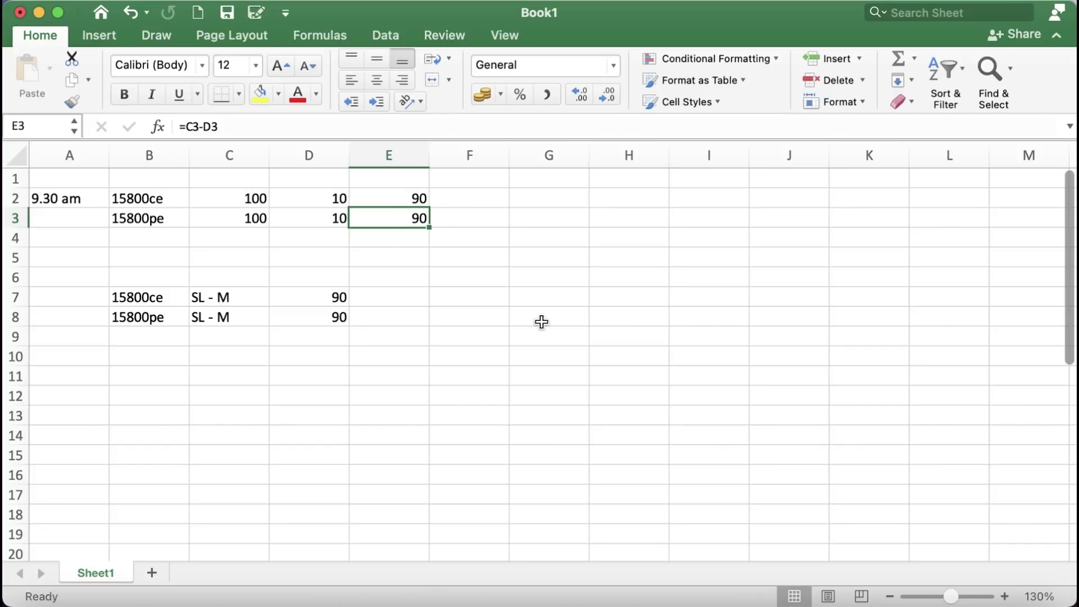
left_click(405, 198)
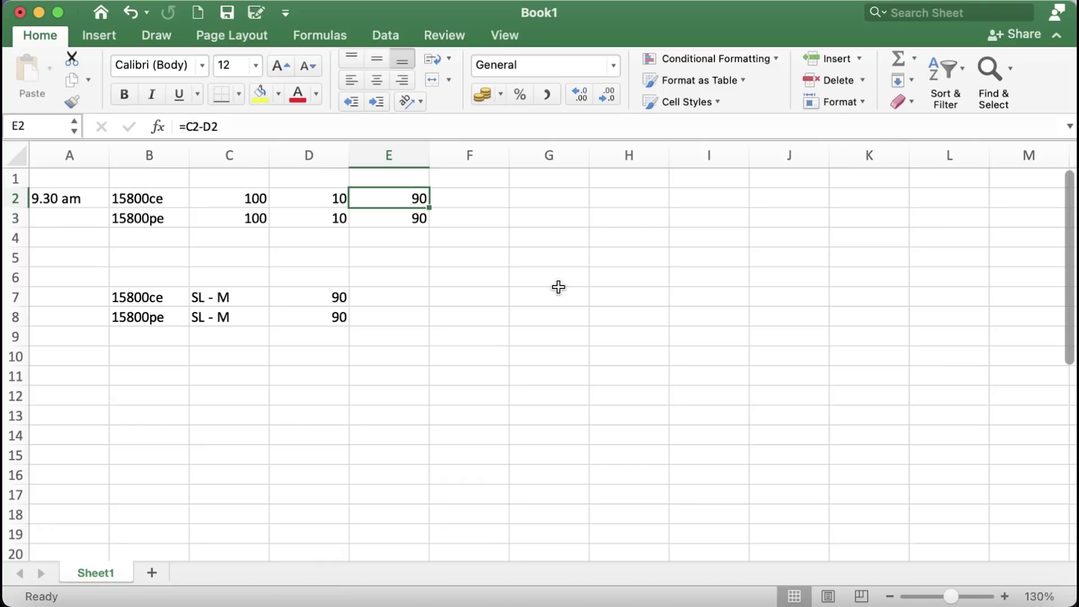
Step: Switch to the NIFTY 50 chart in Kite and examine the 5-minute price movement across 24 and 25 June
key("ctrl+Right")
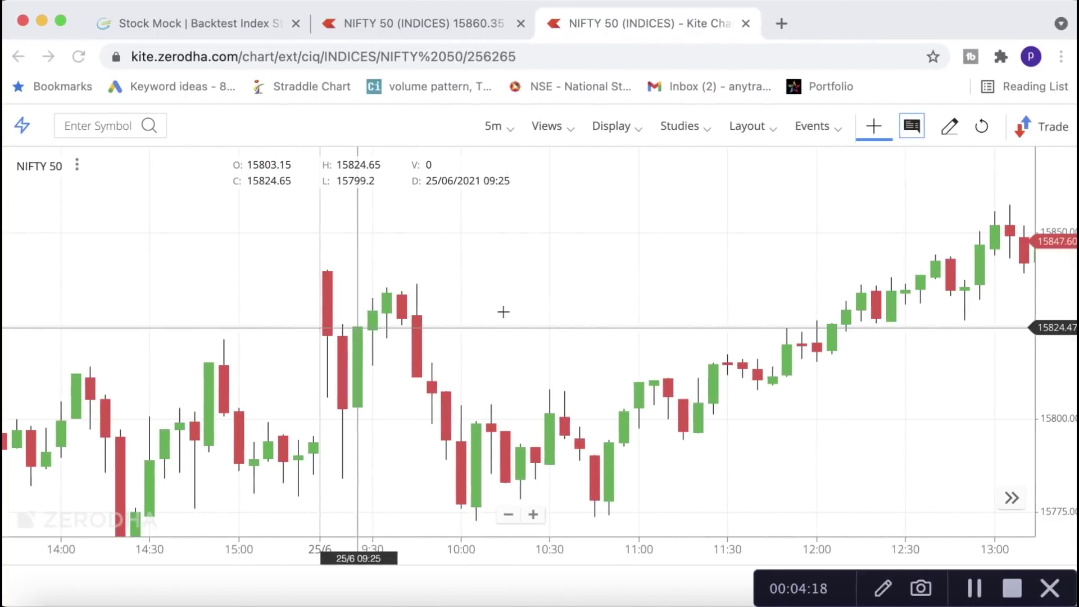
left_click(508, 514)
left_click(508, 514)
left_click_drag(626, 373, 628, 340)
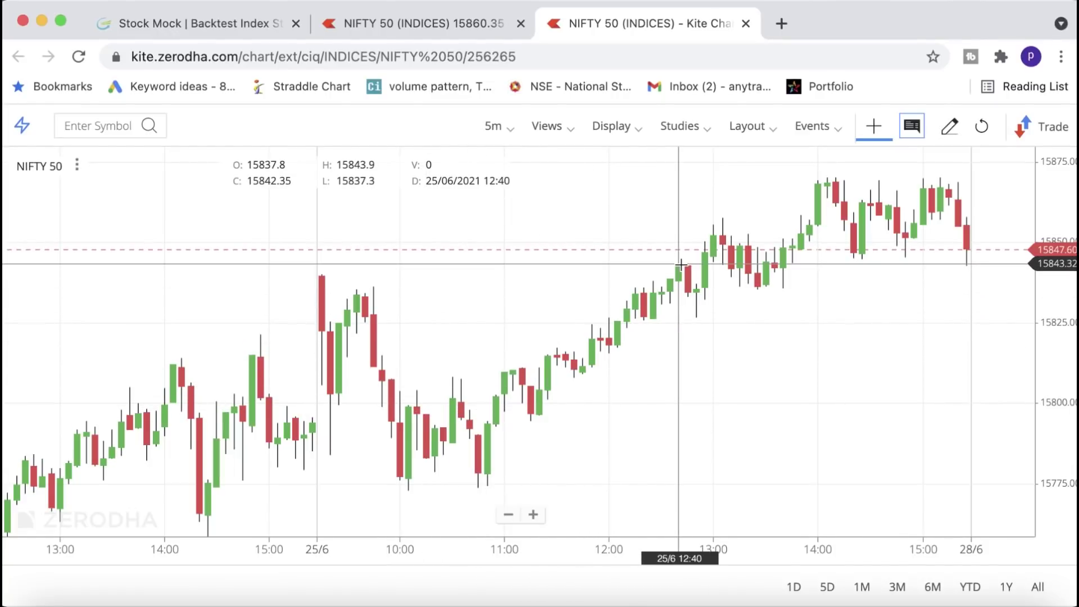
scroll(545, 279, "left", 5)
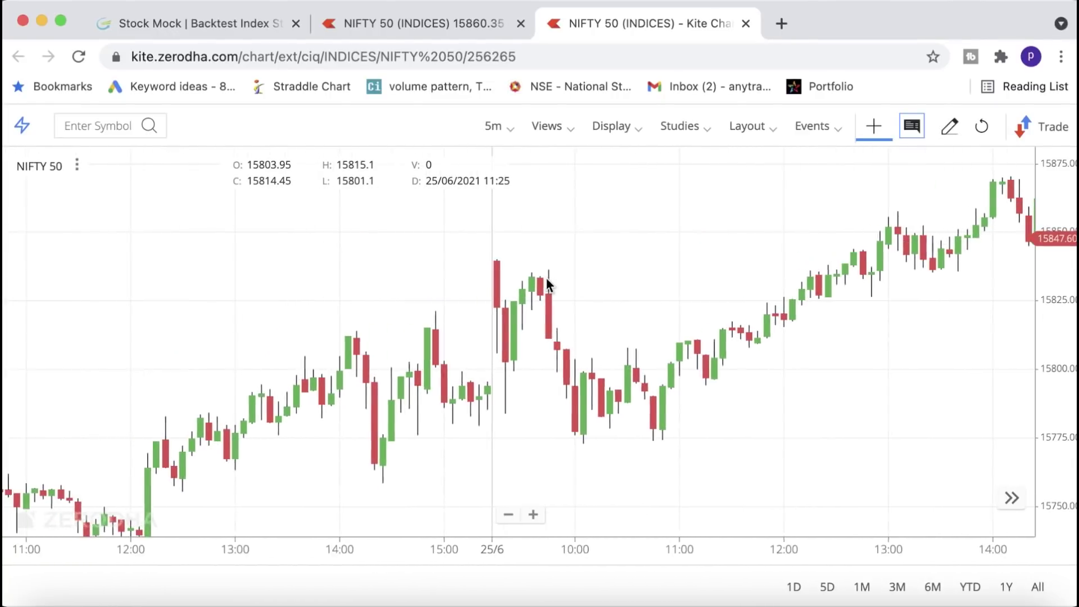
scroll(545, 278, "left", 6)
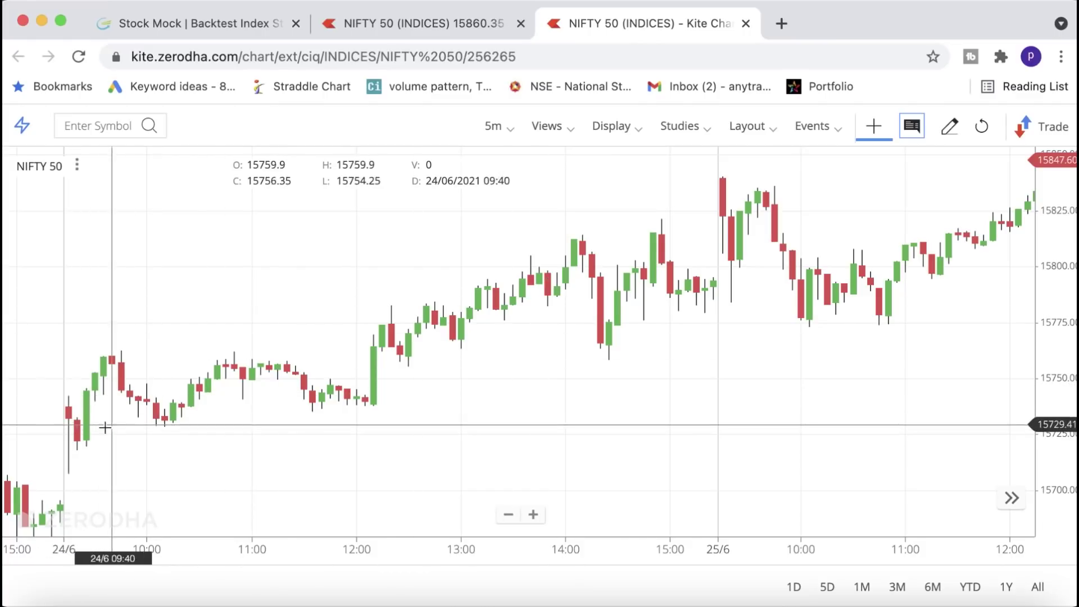
left_click_drag(112, 420, 150, 425)
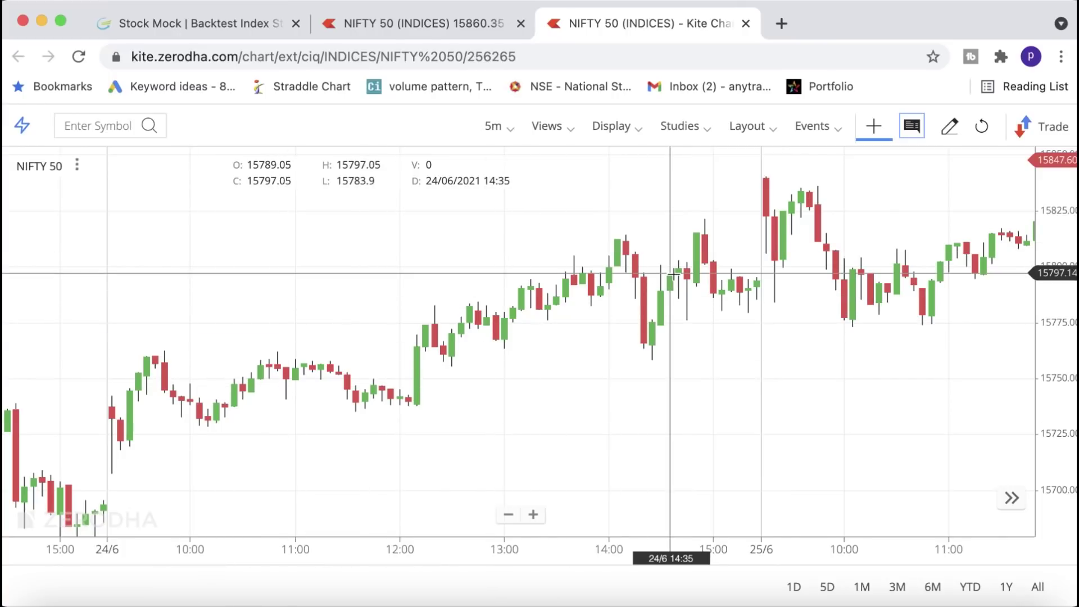
scroll(675, 278, "right", 10)
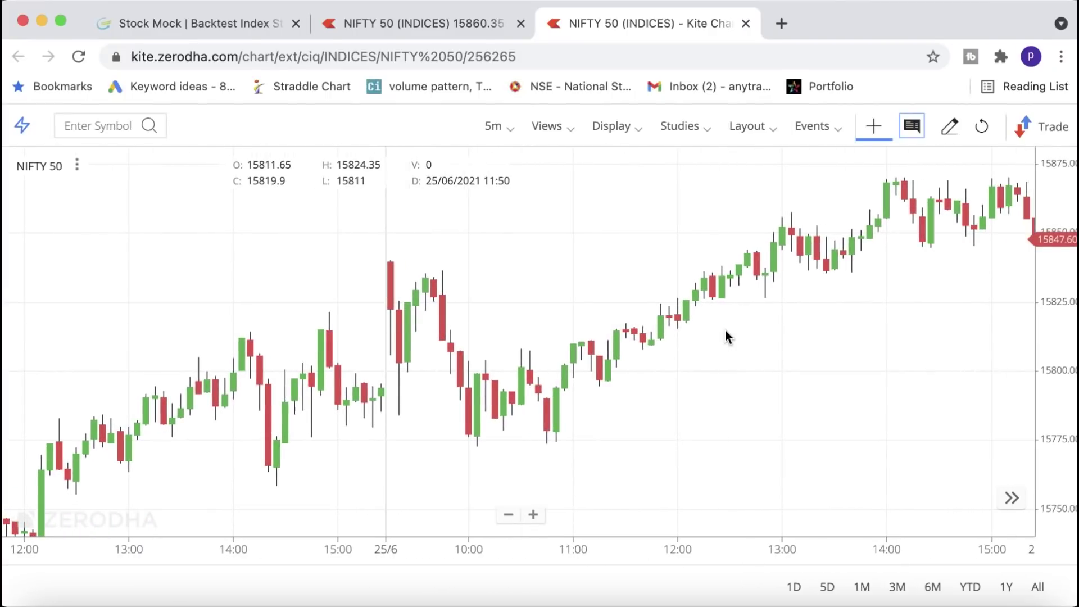
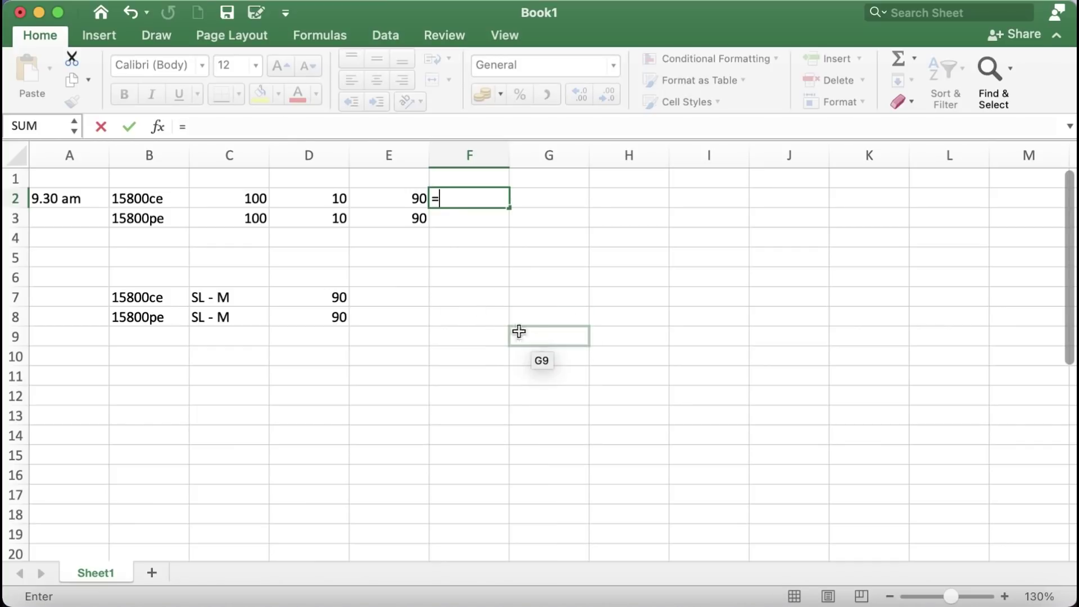
Step: Complete the formula =E2*1.4 in cell F2 and fill it down into F3
left_click(400, 200)
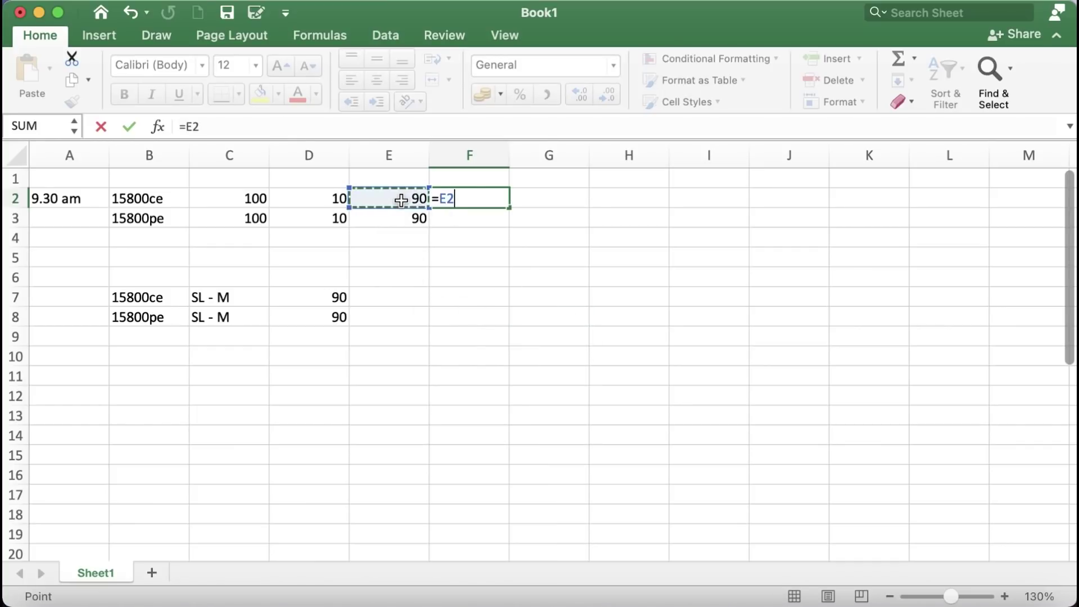
type("*1.4")
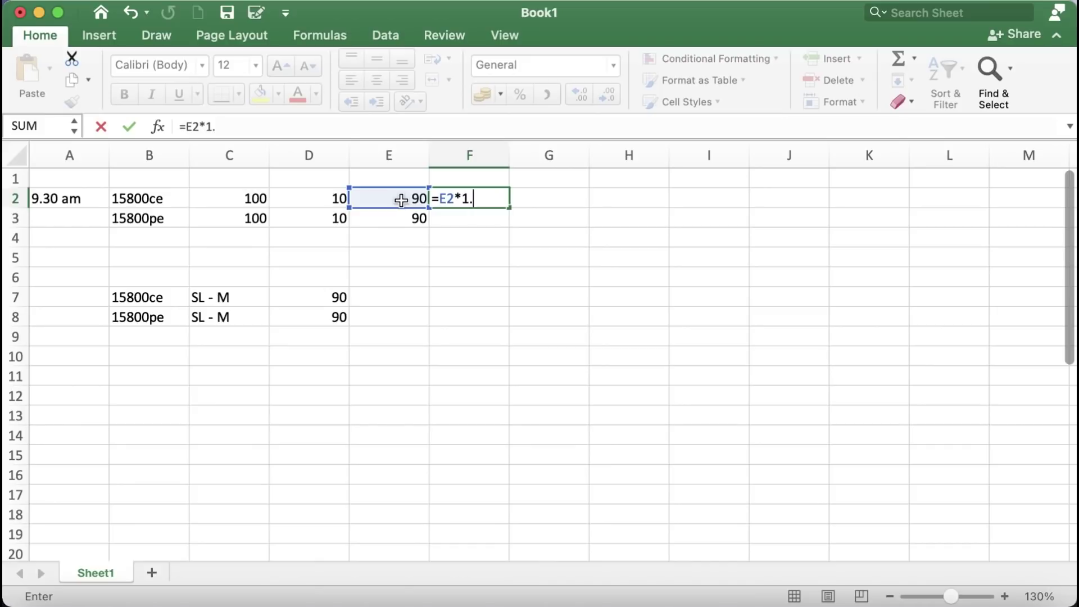
key("Return")
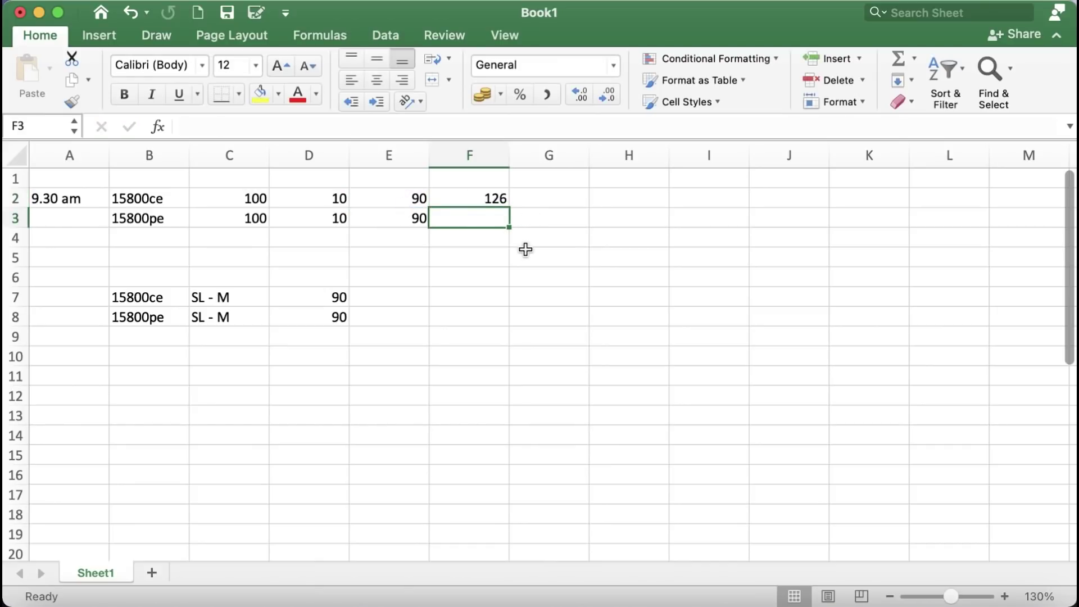
key("ctrl+d")
Step: Enter the heading Stoploss in cell F1, correcting its spelling
left_click(488, 179)
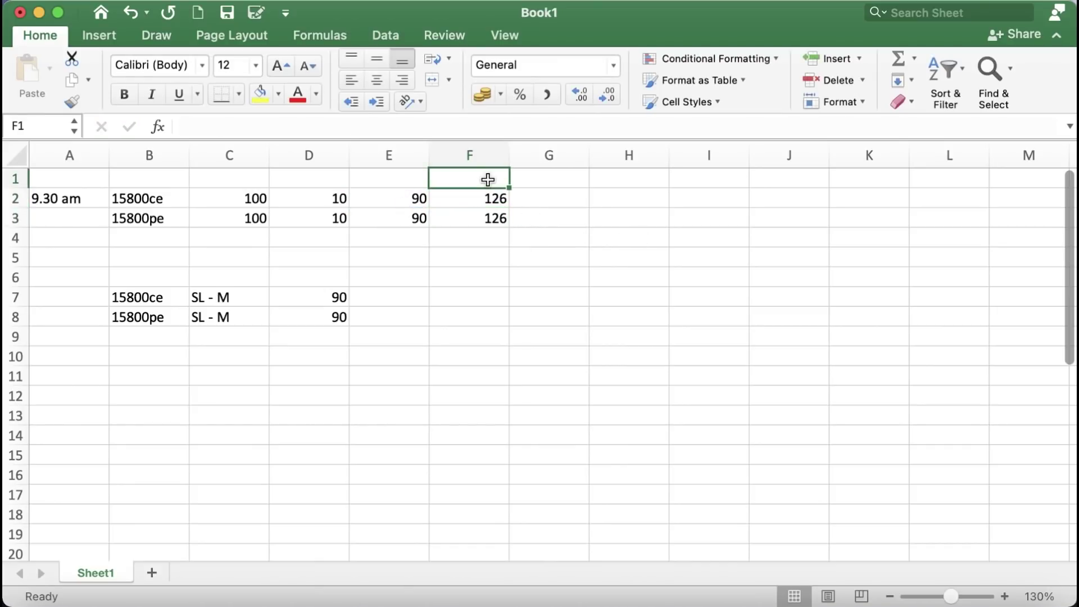
type("Stoplloss")
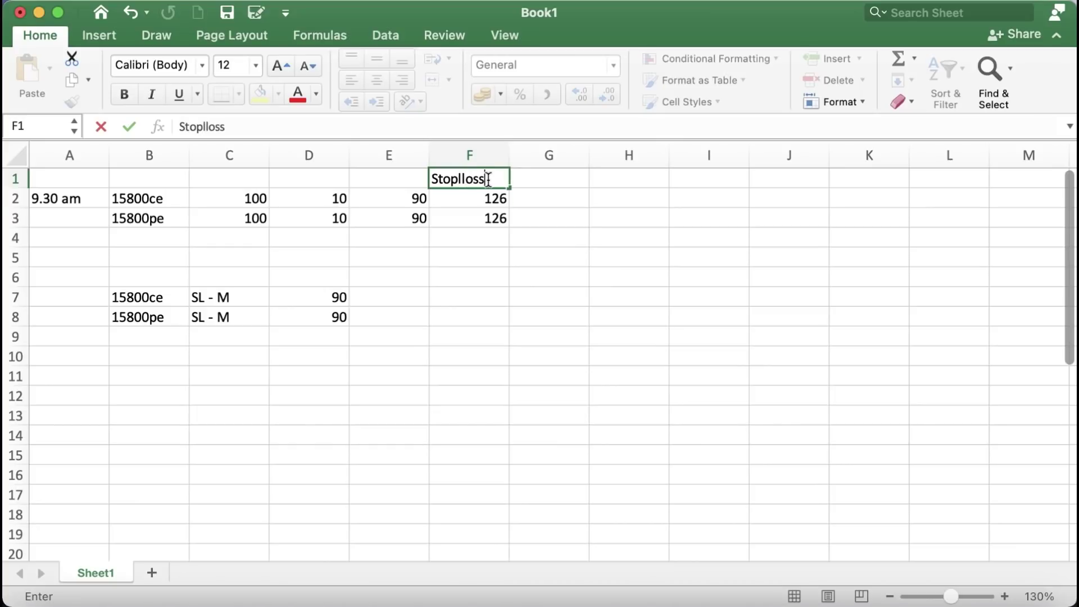
key("Return")
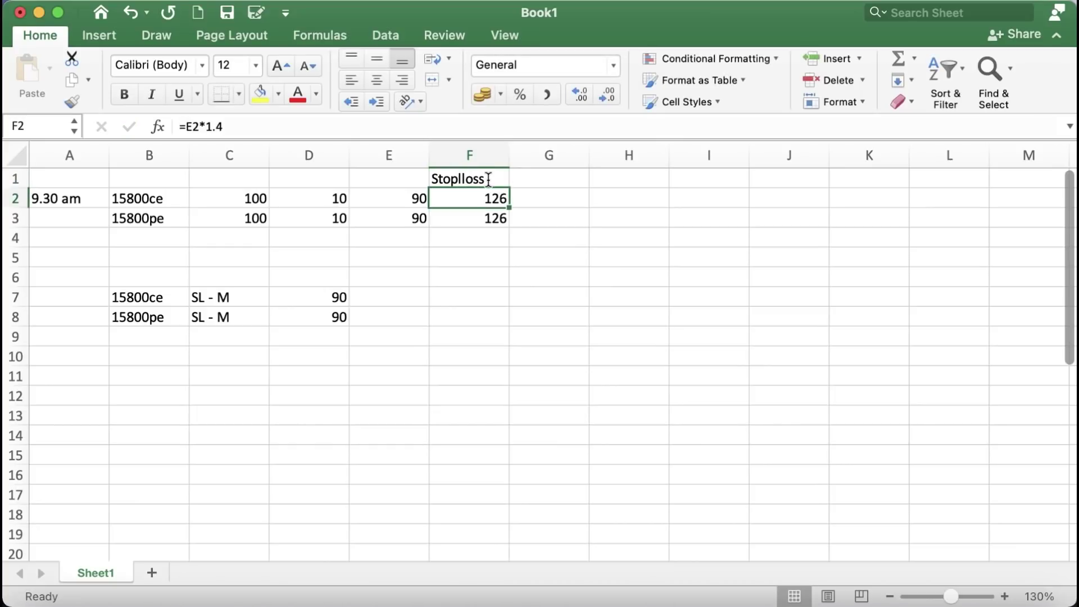
left_click(467, 180)
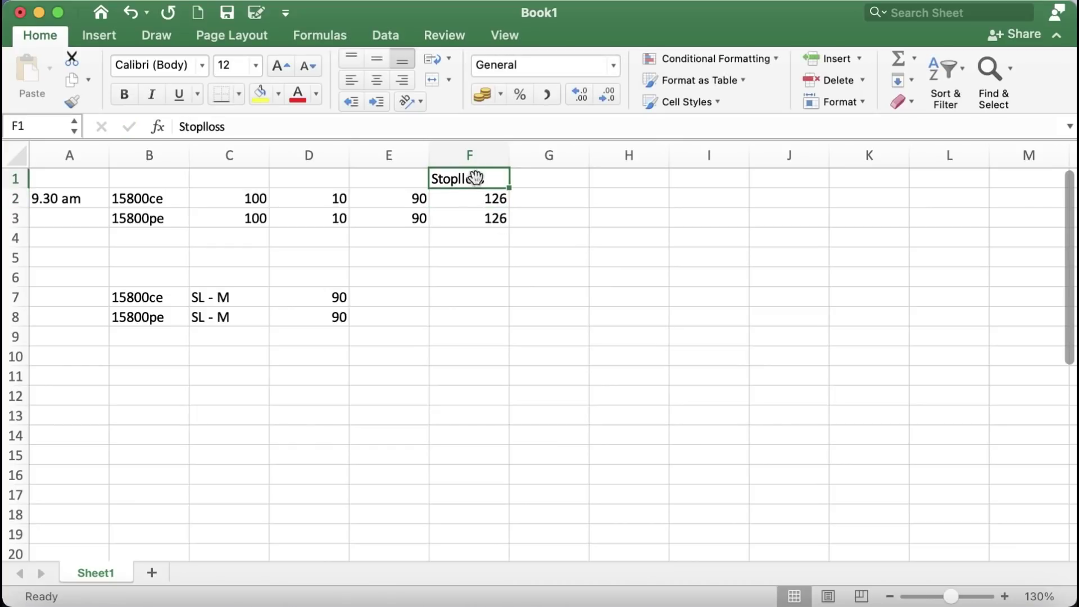
double_click(461, 179)
key("BackSpace")
left_click(458, 295)
left_click(487, 199)
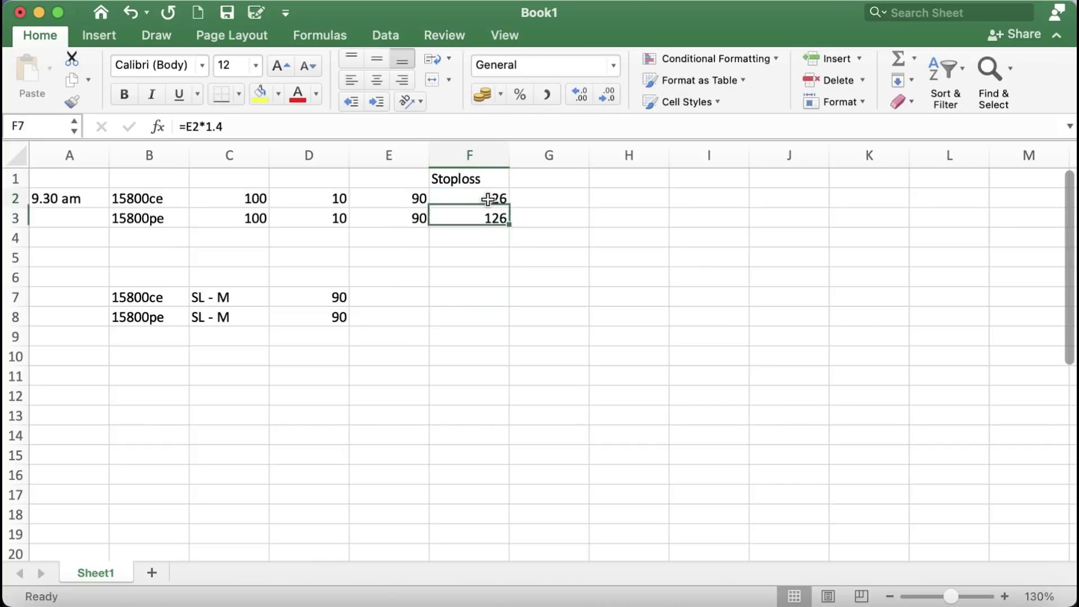
Step: Enter the heading Entry Price in cell E1
left_click(388, 181)
type("Entry Price")
key("Return")
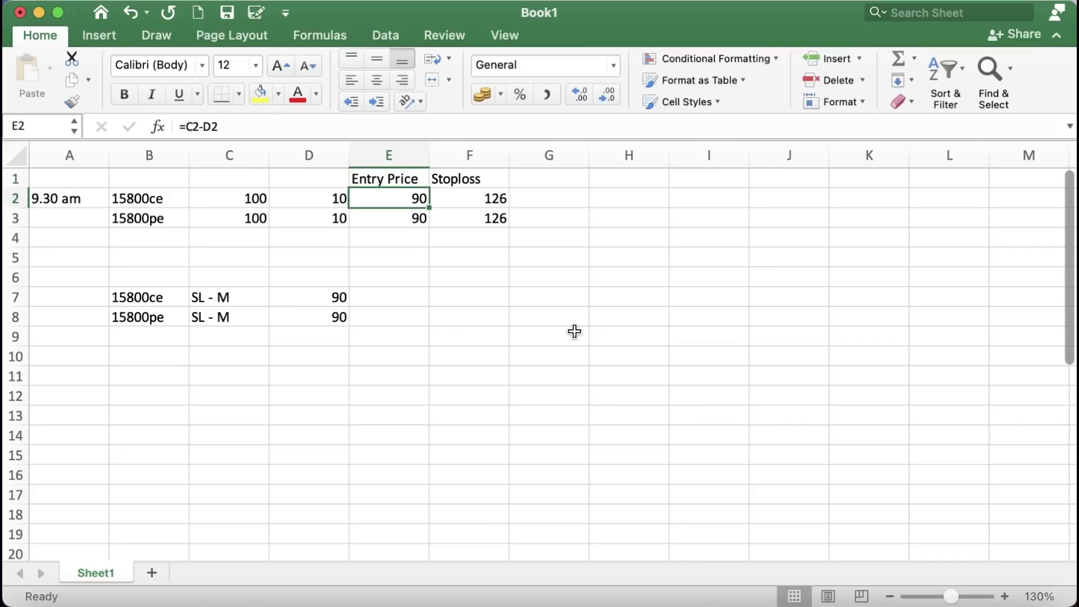
Step: Compare the prices, 10% amounts, entry prices and stop-loss in rows 2 and 3 with the SL - M orders in B7:D8
left_click_drag(233, 200, 233, 220)
left_click_drag(320, 197, 329, 218)
left_click(403, 199)
left_click(472, 198)
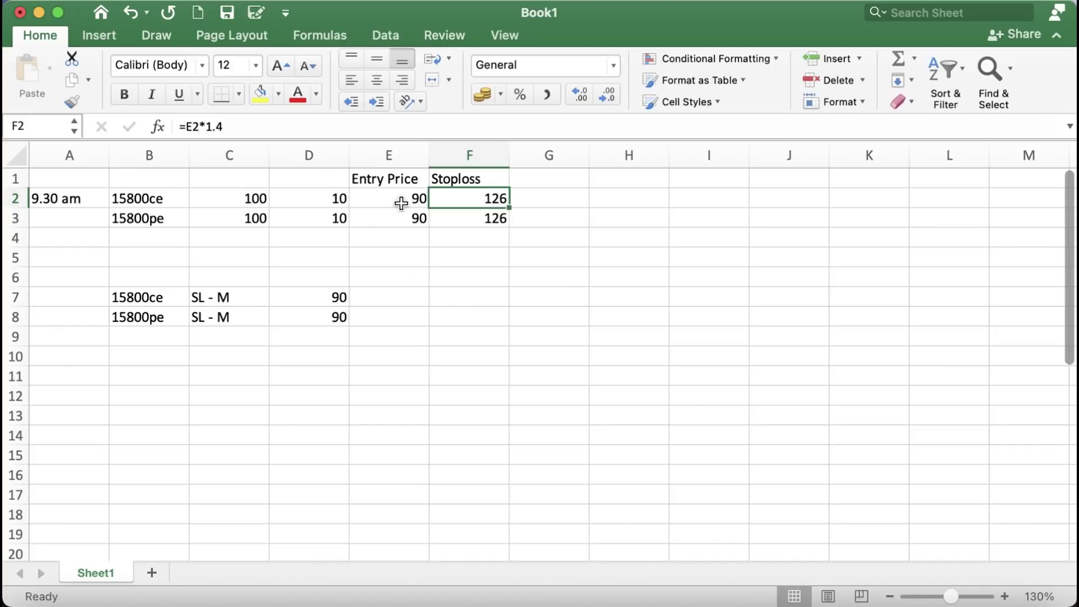
left_click_drag(400, 197, 400, 217)
left_click_drag(323, 295, 322, 316)
left_click_drag(154, 294, 315, 322)
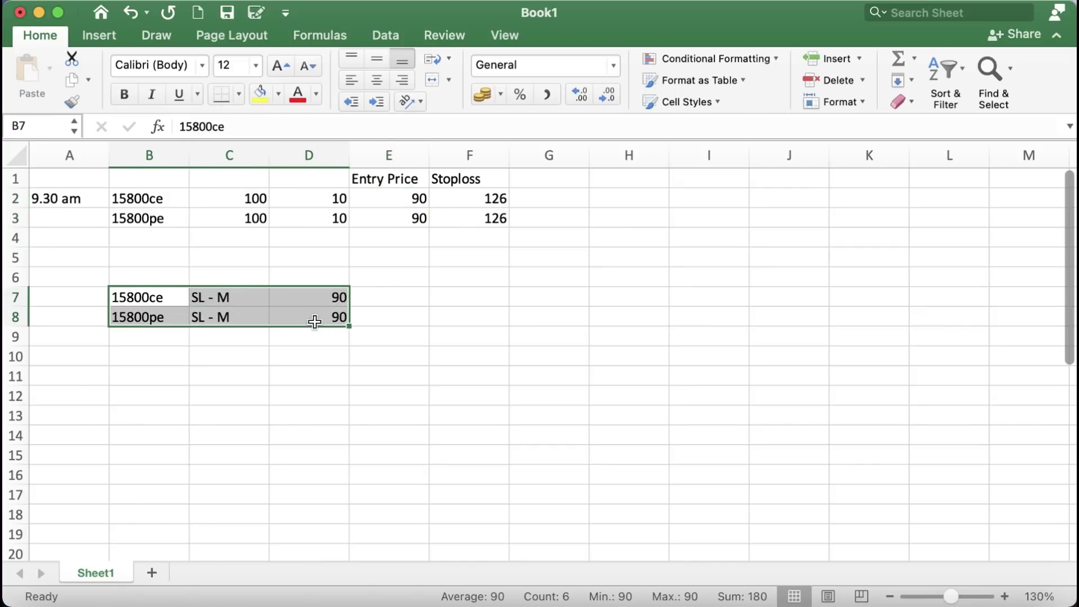
left_click(154, 297)
left_click_drag(154, 297, 341, 302)
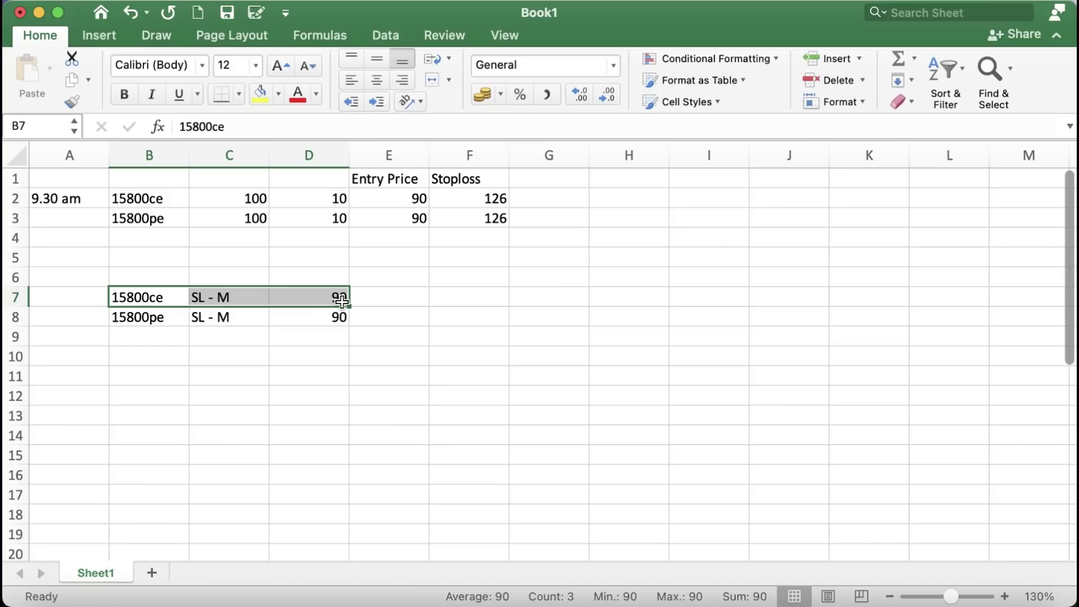
Step: Enter the 15800ce stop-loss value 126 in cell F7, replacing the formula pasted from F2
left_click(494, 200)
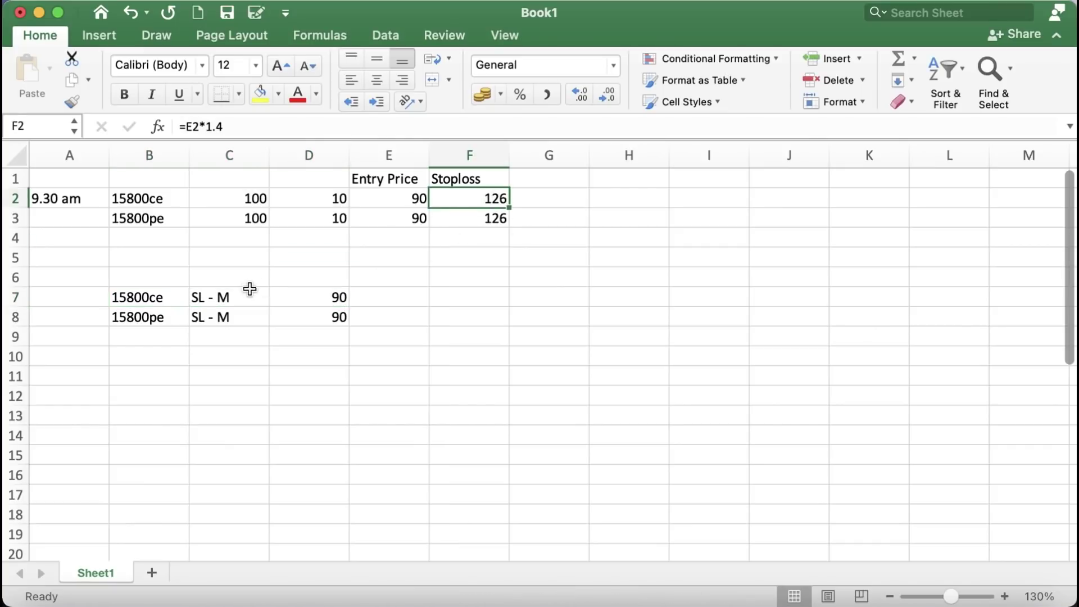
key("super+c")
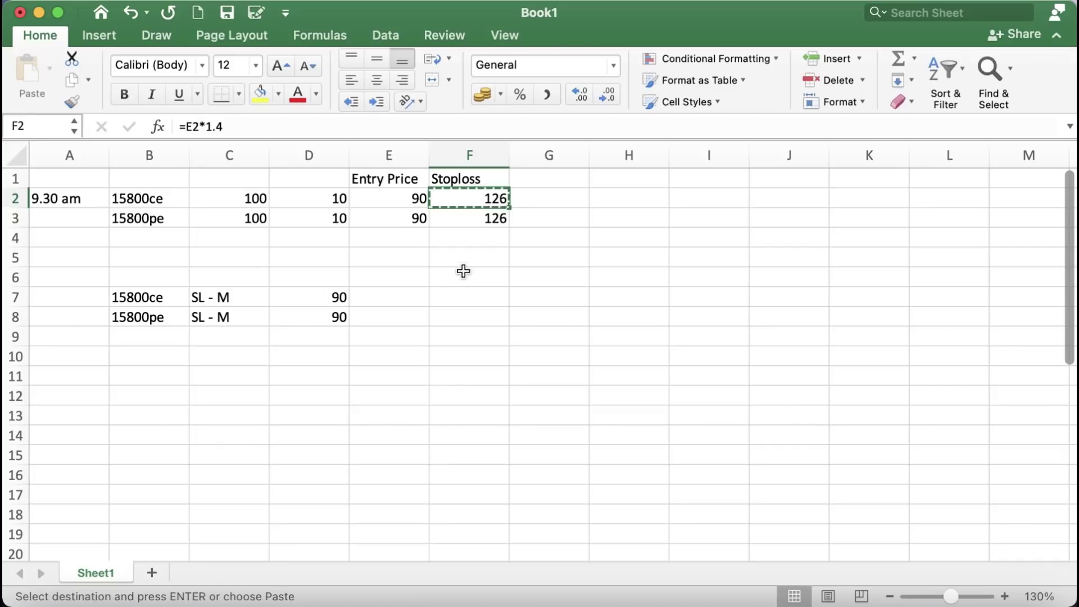
left_click(470, 295)
key("super+v")
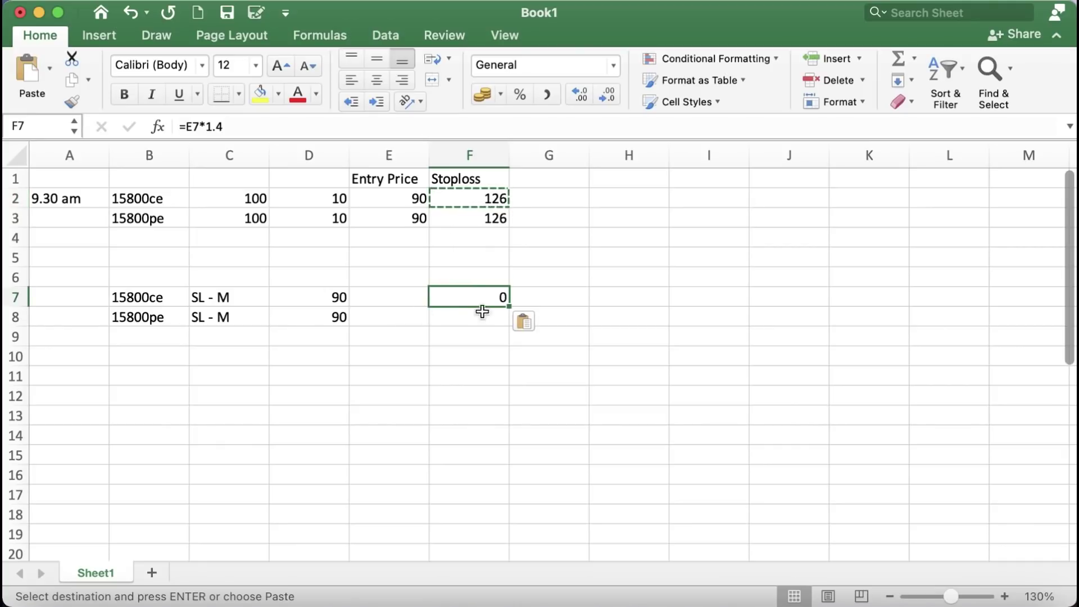
key("Escape")
type("126")
key("Return")
Step: Copy the SL - M label from C7 into E7 and fill it down into E8
left_click(218, 291)
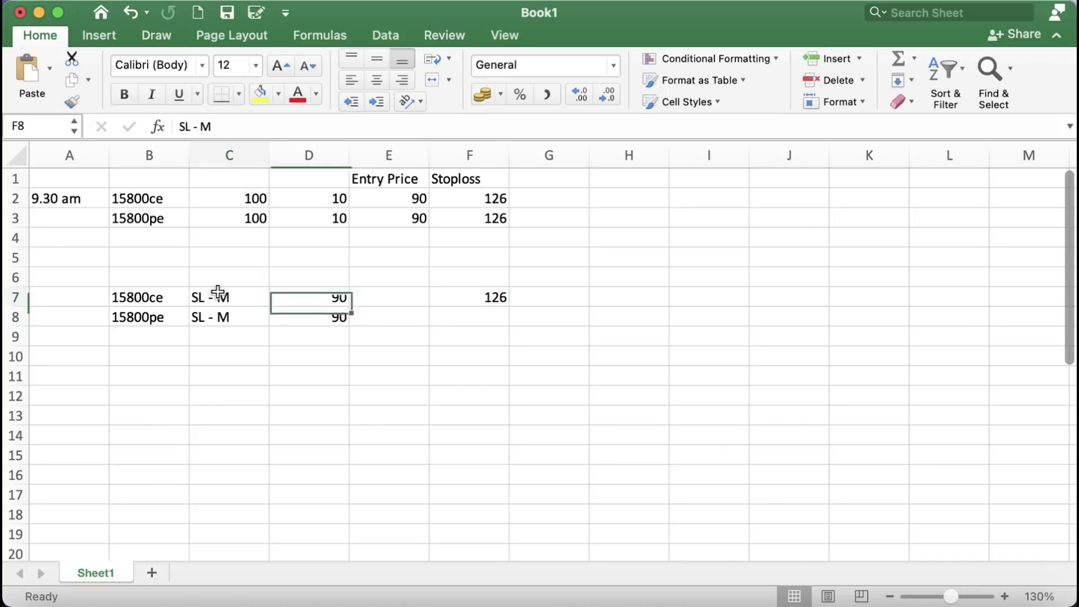
key("super+c")
left_click(396, 297)
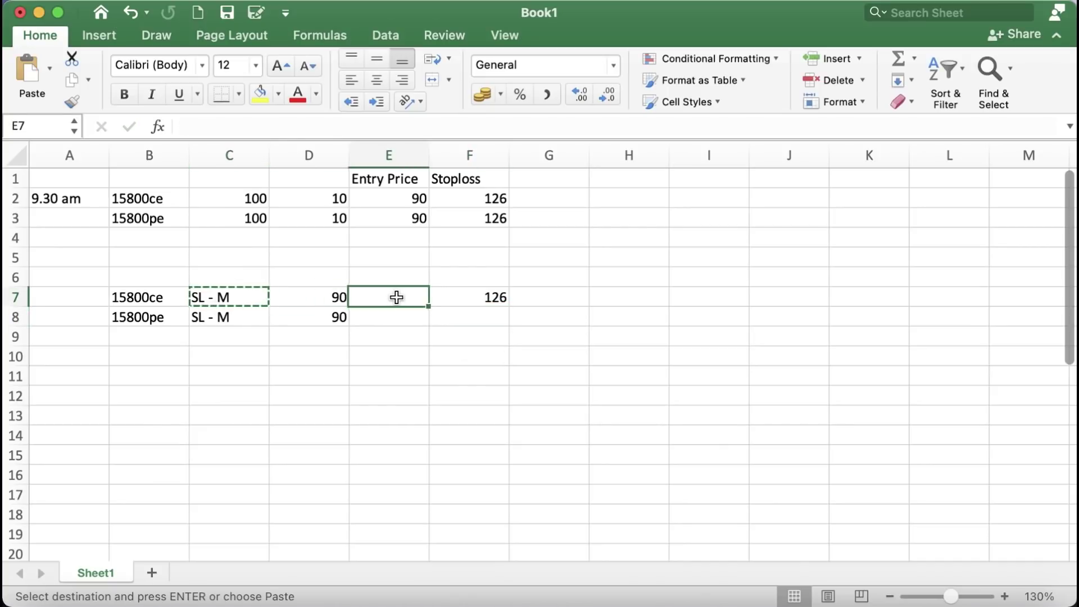
key("super+v")
left_click(411, 353)
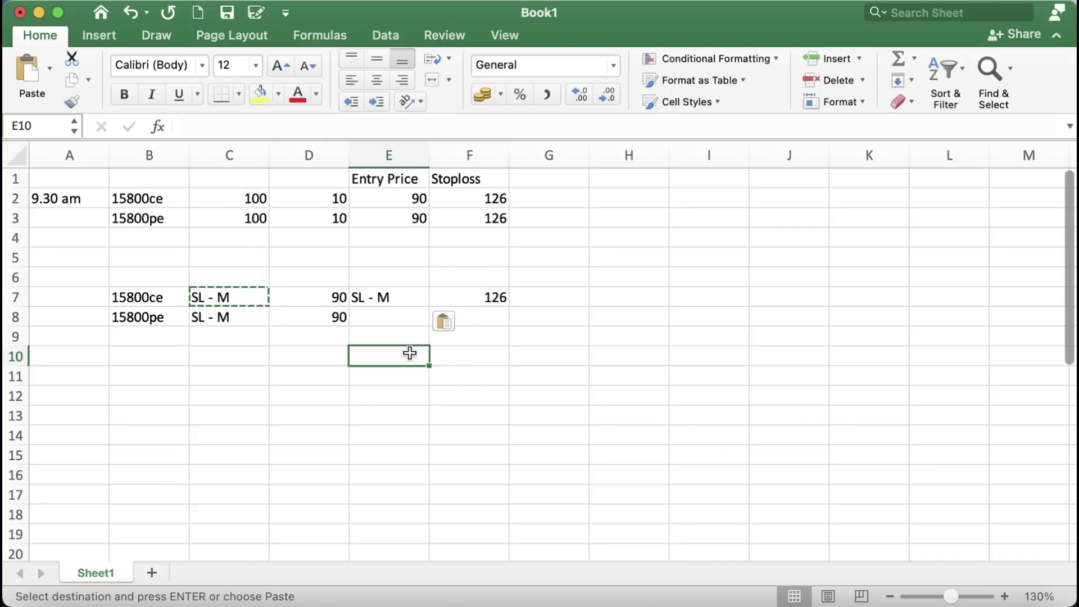
key("Escape")
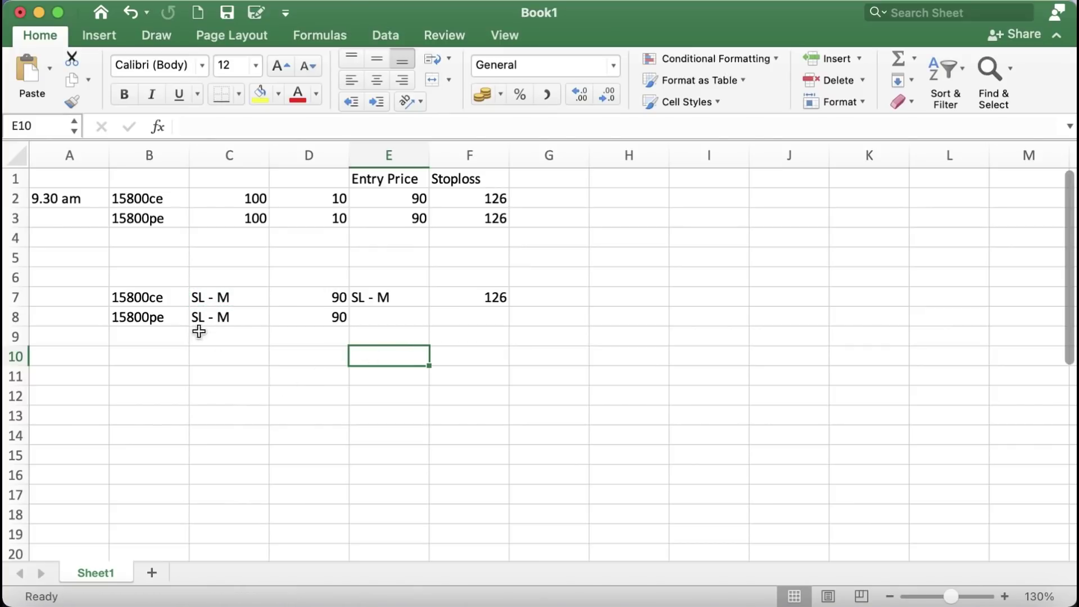
left_click(231, 318)
left_click(397, 318)
key("ctrl+d")
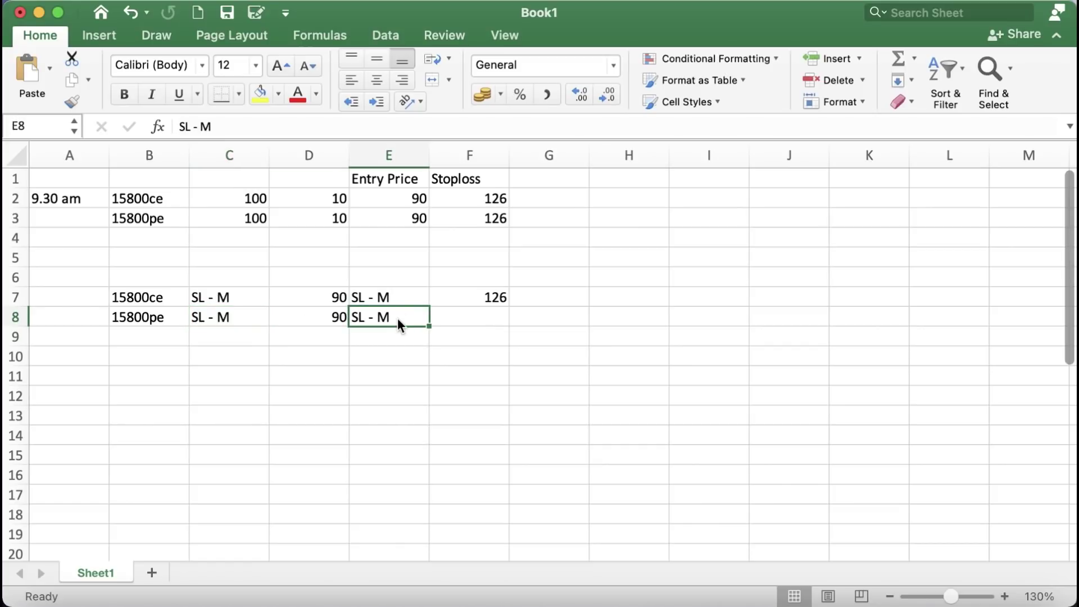
Step: Fill the stop-loss value from F7 down into F8 for the 15800pe order
left_click(498, 317)
key("ctrl+d")
left_click(611, 326)
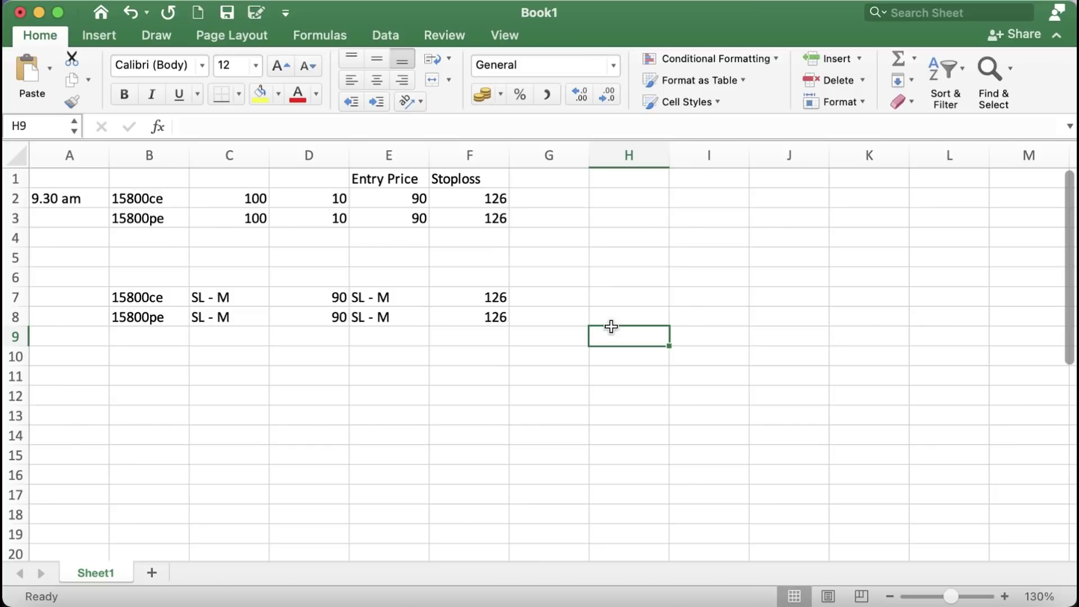
Step: Switch to Stock Mock in the browser and reload the Short Straddle strategy with its default positions by way of Custom
key("super+Tab")
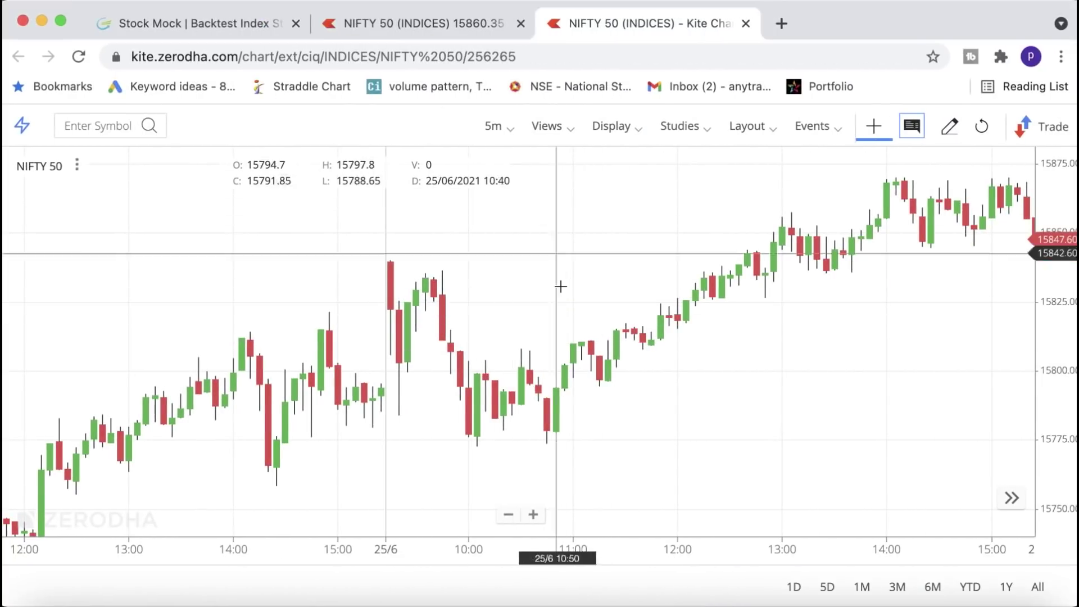
left_click(219, 25)
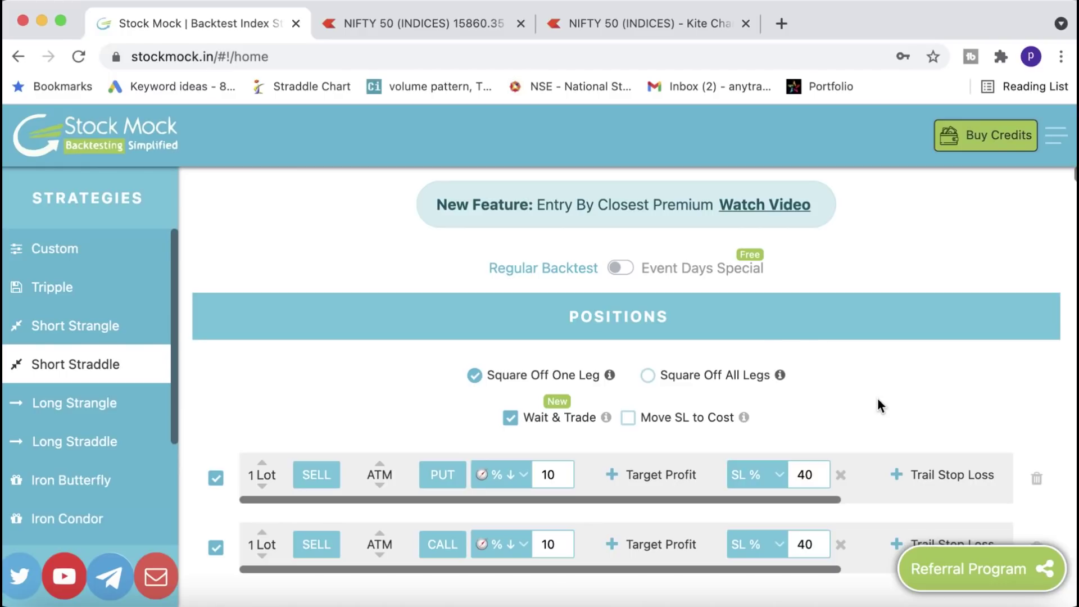
scroll(878, 402, "down", 5)
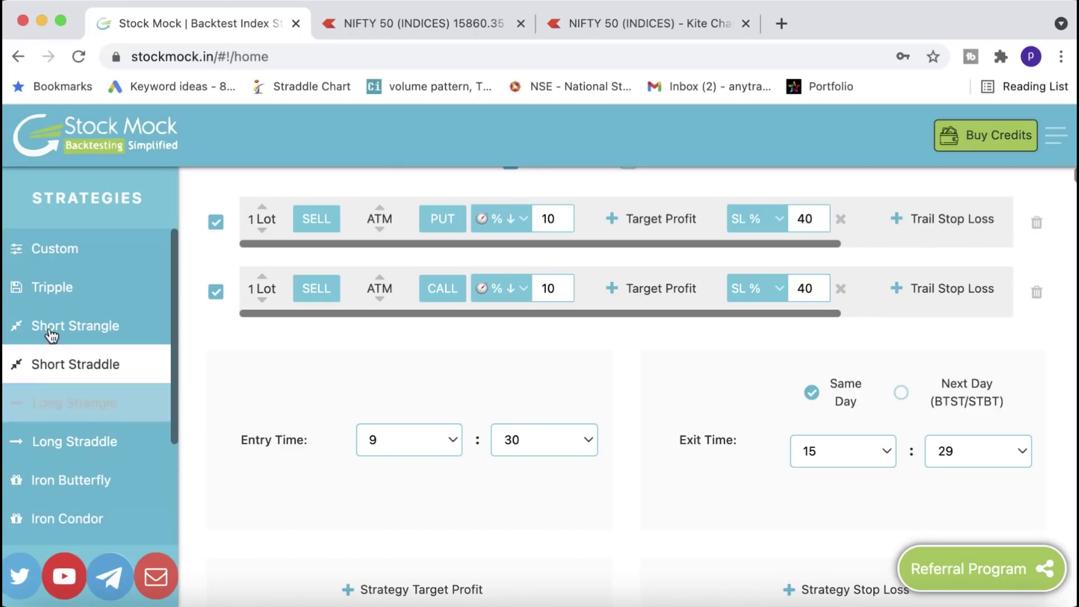
left_click(56, 248)
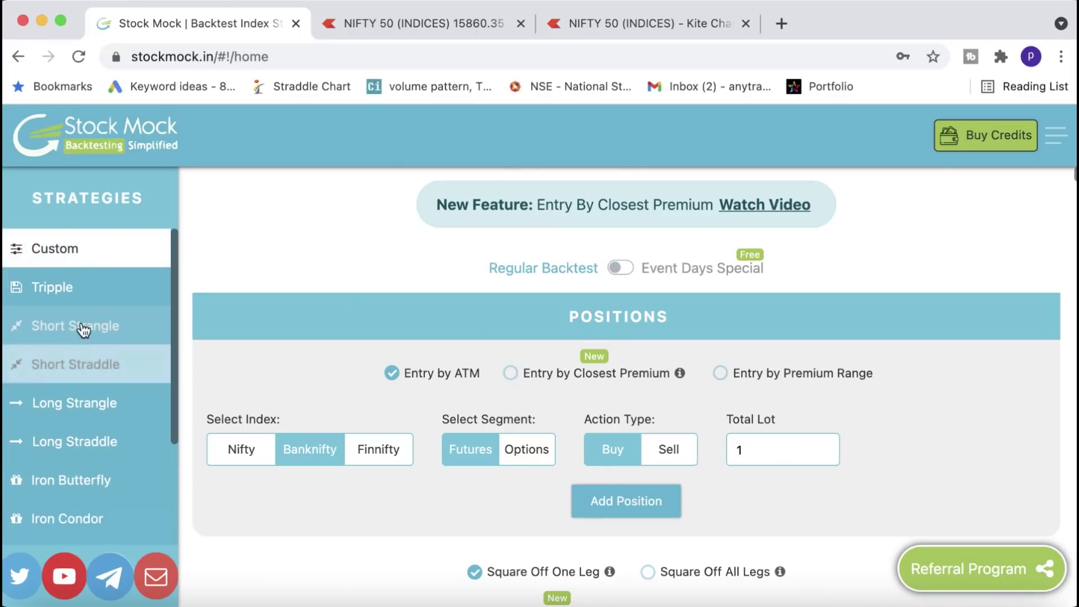
left_click(90, 365)
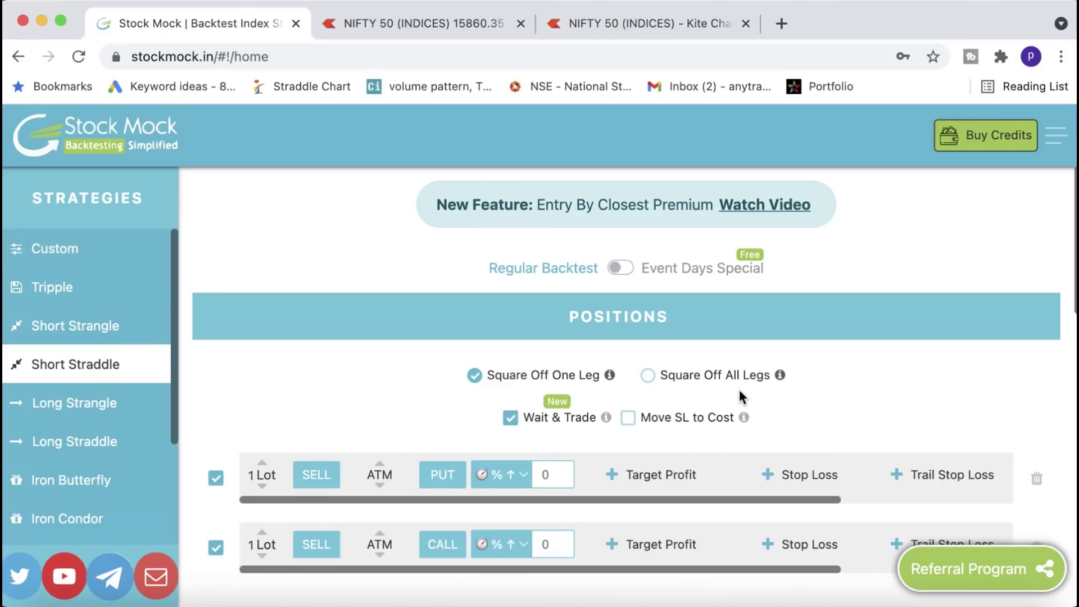
scroll(739, 393, "down", 3)
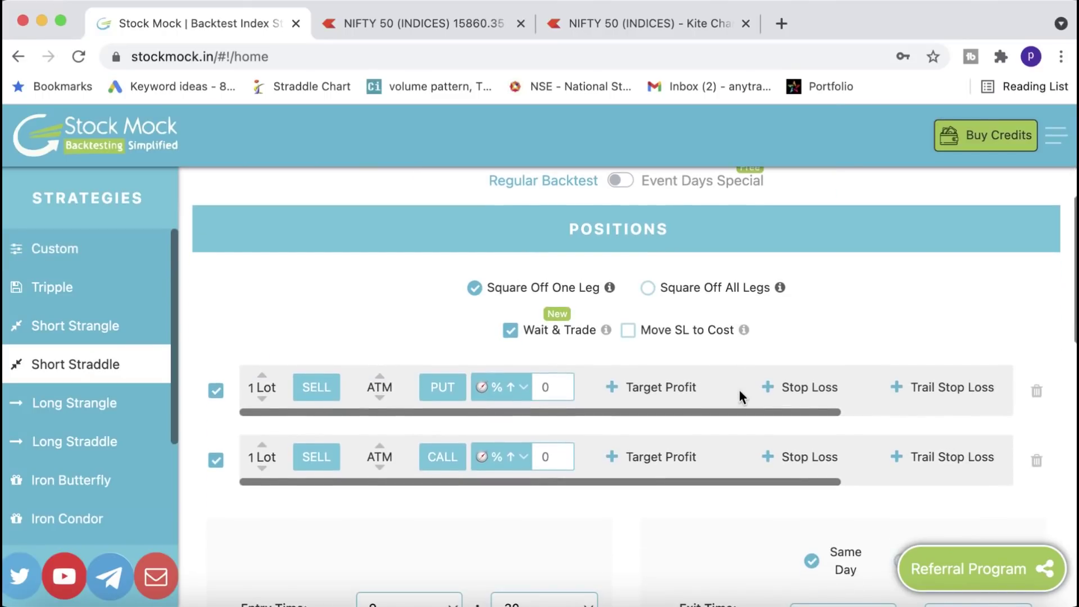
left_click(316, 395)
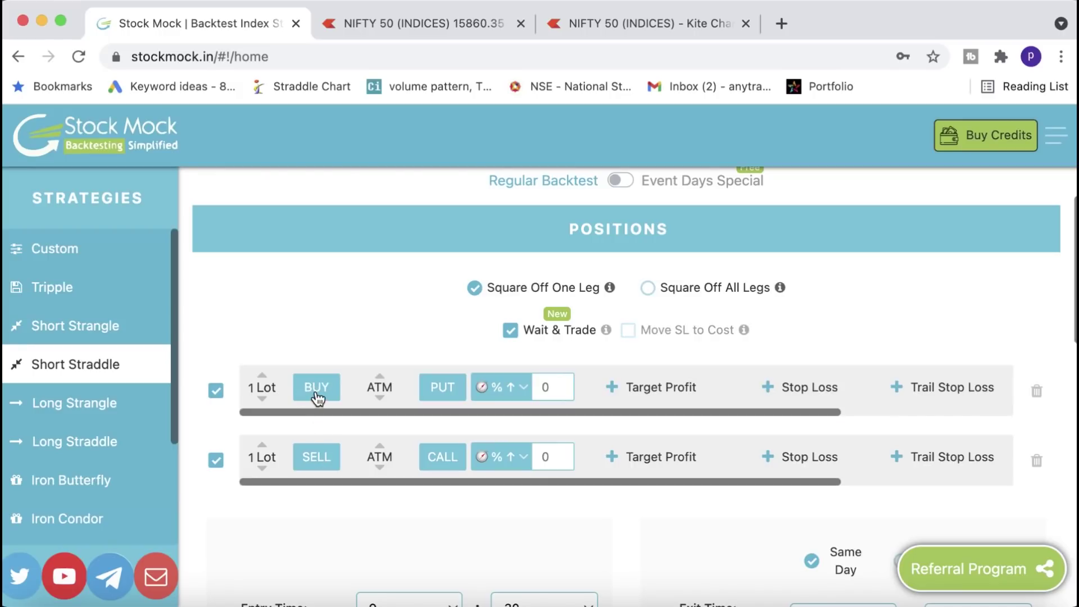
left_click(316, 394)
left_click(380, 399)
left_click(380, 398)
left_click(381, 377)
left_click(380, 376)
left_click(448, 394)
left_click(448, 393)
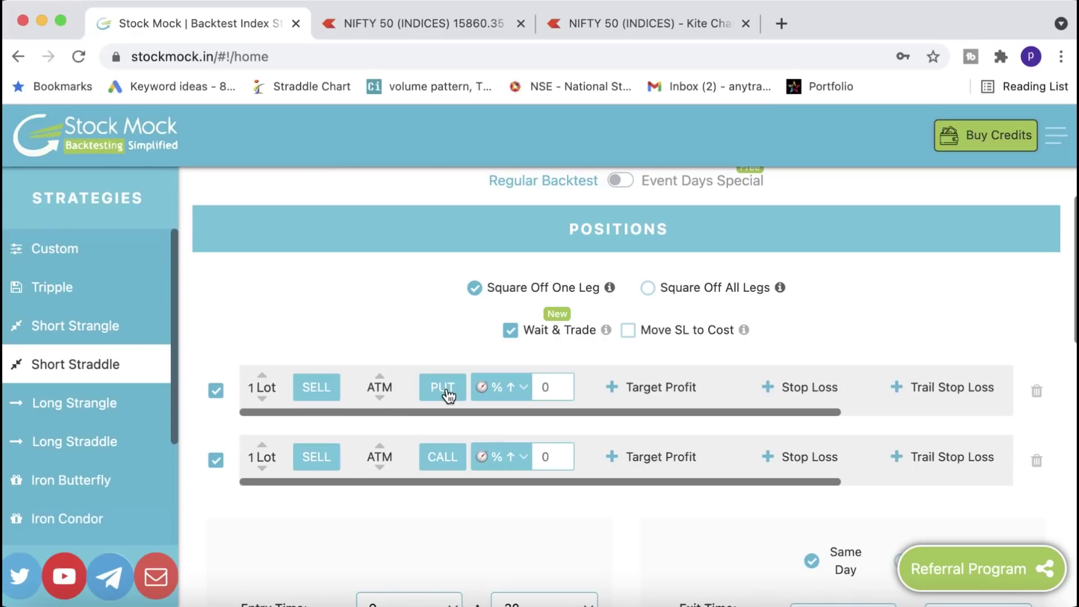
left_click(525, 394)
left_click(527, 387)
Step: Add a 40% stop loss to the put leg of the short straddle
left_click(815, 388)
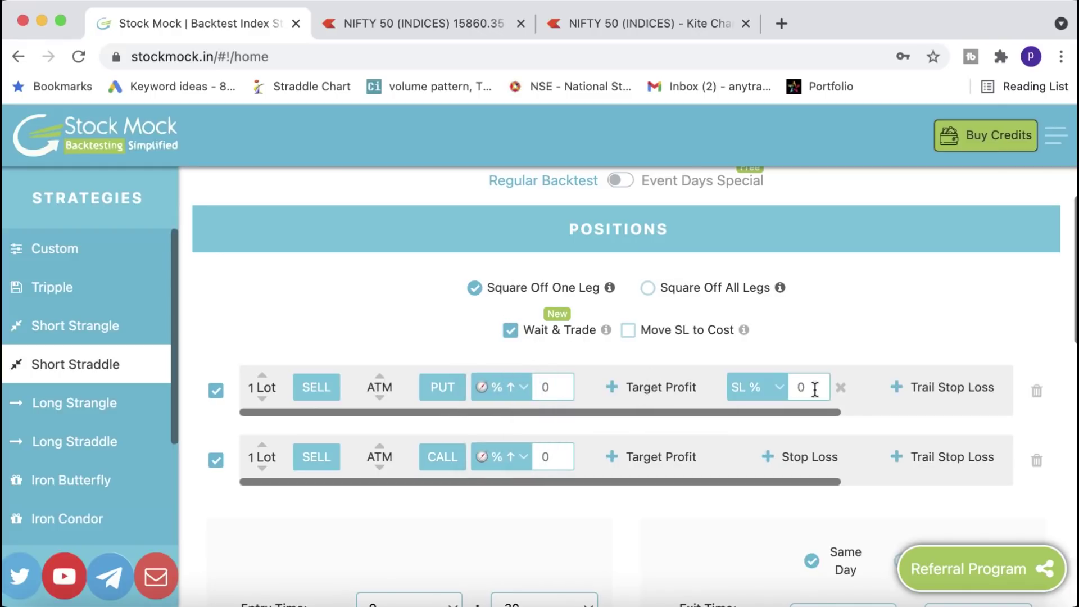
type("40")
scroll(895, 342, "down", 5)
scroll(896, 344, "up", 5)
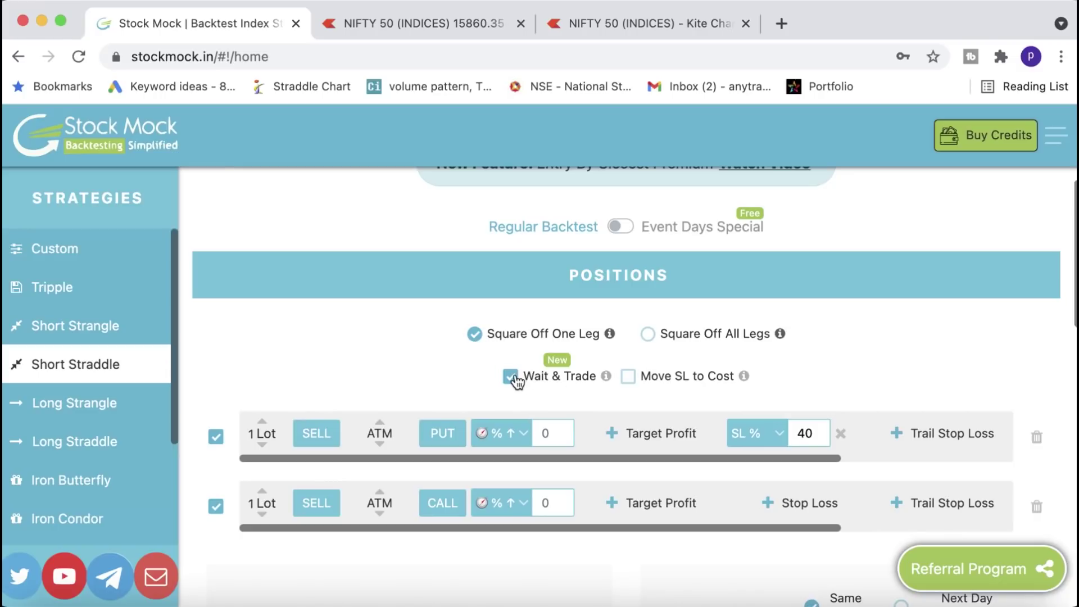
Step: Set the put leg's Wait & Trade condition to a 10% price decrease
scroll(663, 382, "down", 2)
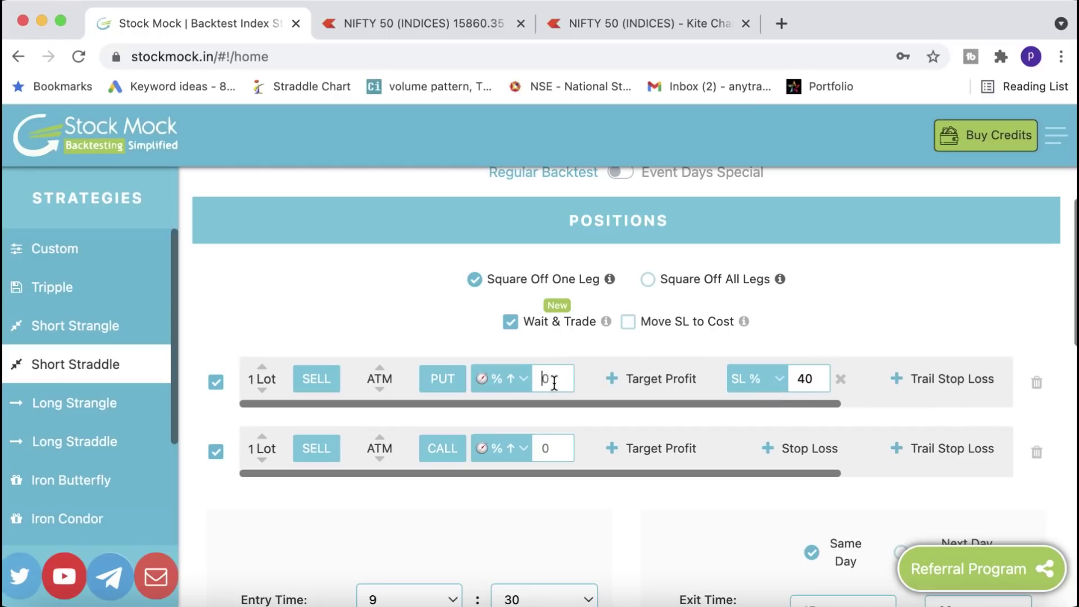
left_click(521, 385)
left_click(513, 399)
type("10")
Step: Set the call leg's Wait & Trade condition to a 10% decrease and give it a 40% stop loss
left_click(522, 452)
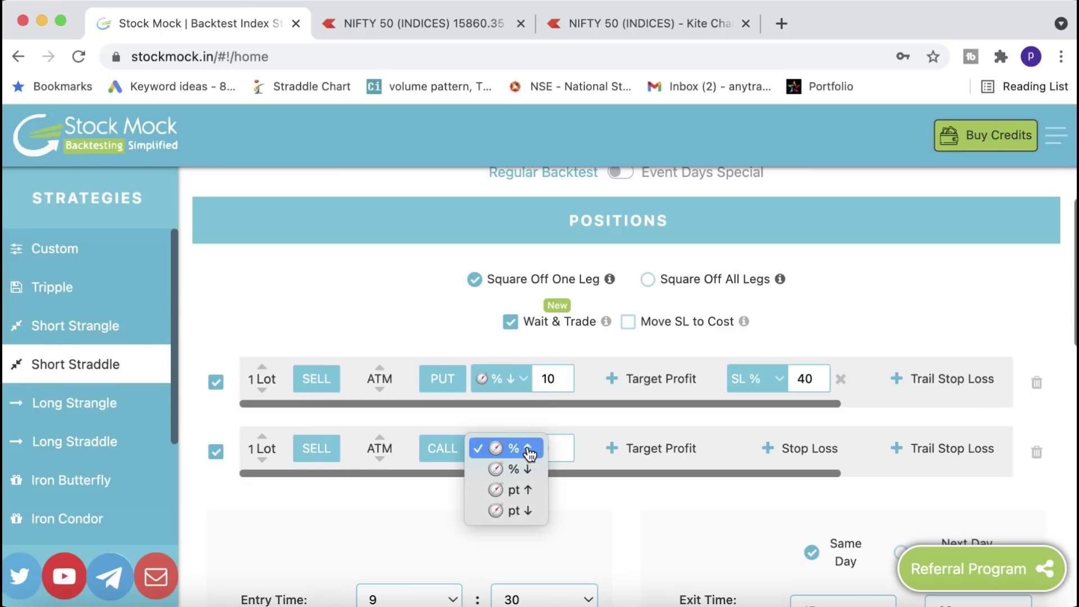
left_click(539, 468)
type("10")
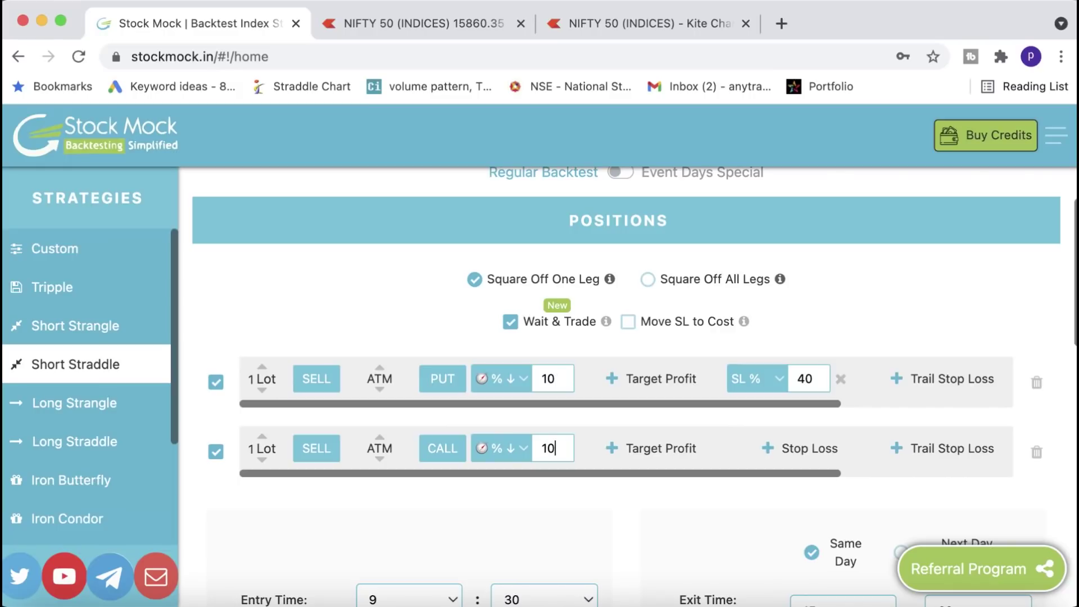
left_click(794, 448)
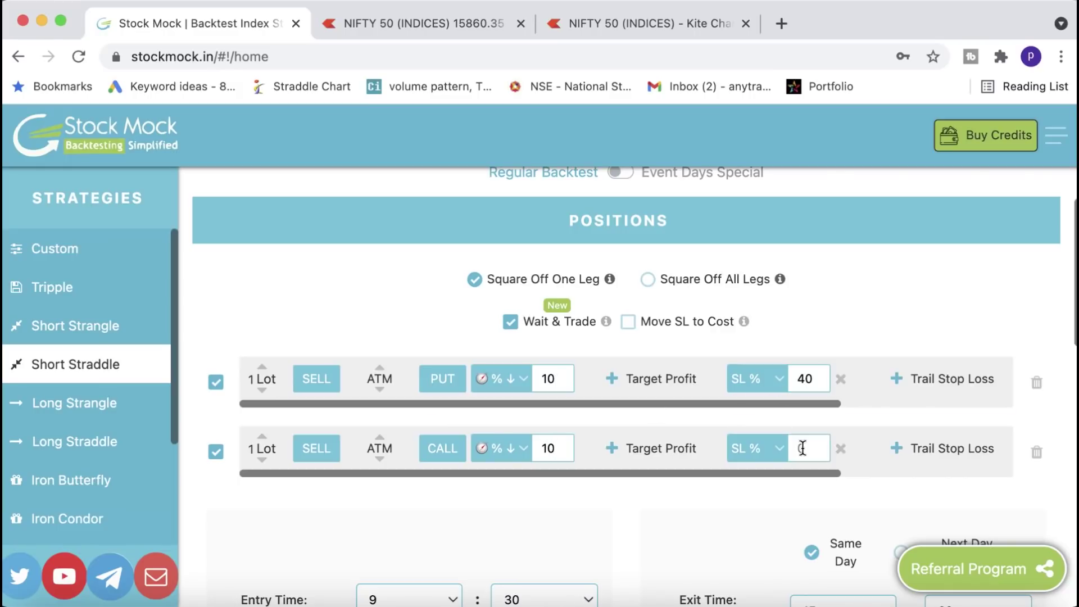
type("40")
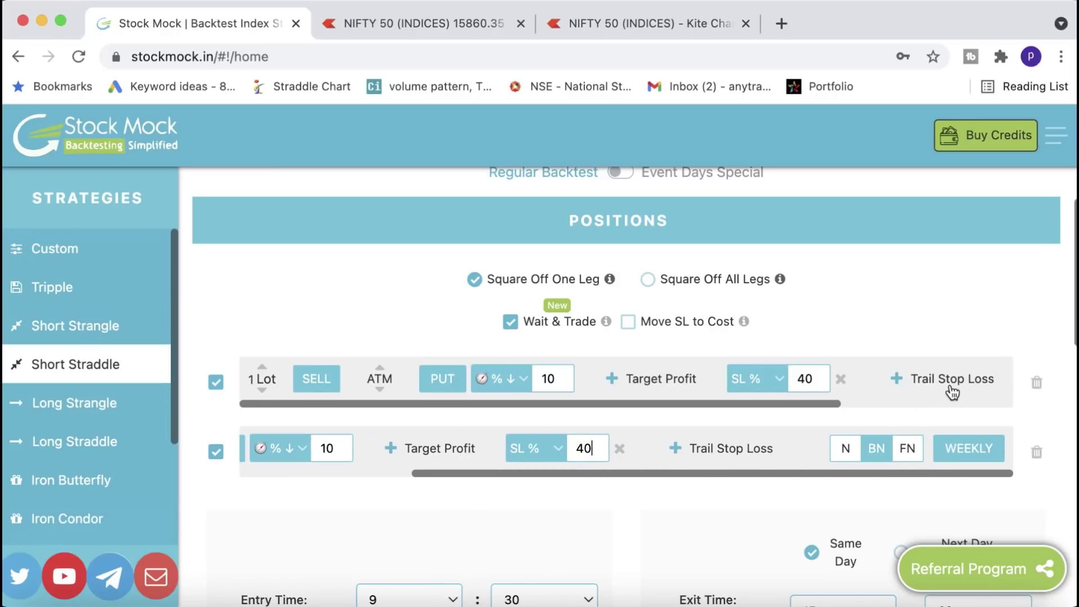
Step: Set the index of both the call and put legs to Nifty (N)
left_click(843, 448)
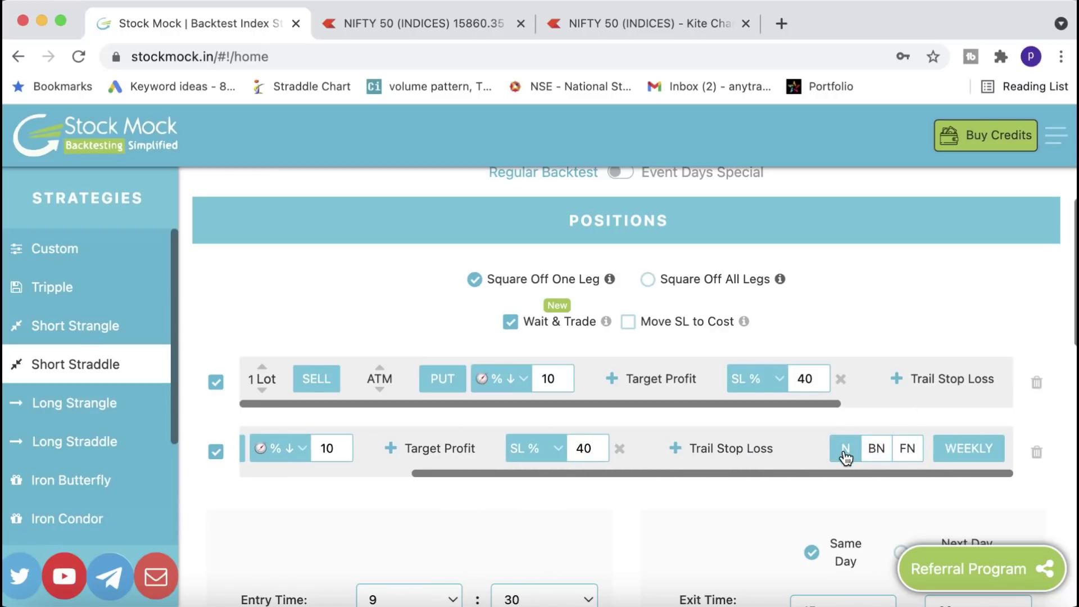
scroll(953, 386, "right", 5)
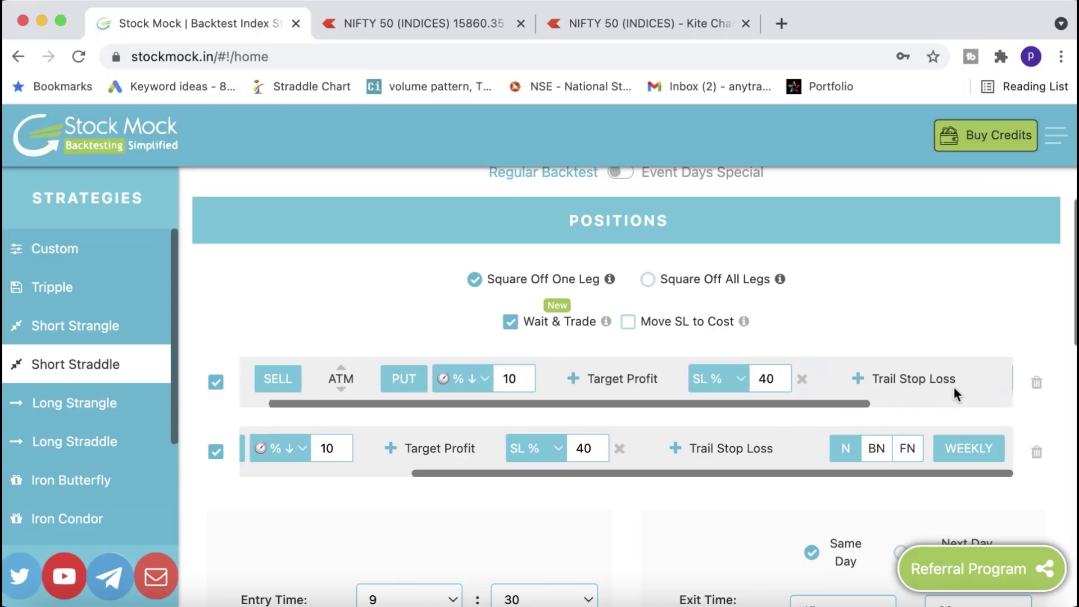
left_click(847, 387)
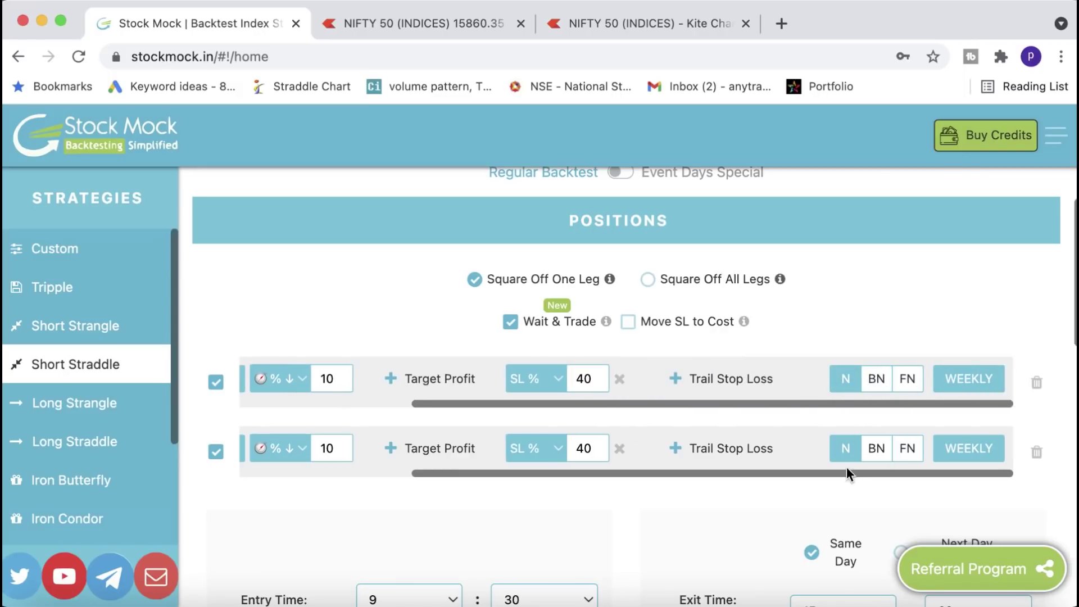
Step: Set the same-day exit time to 15:20
scroll(846, 474, "down", 2)
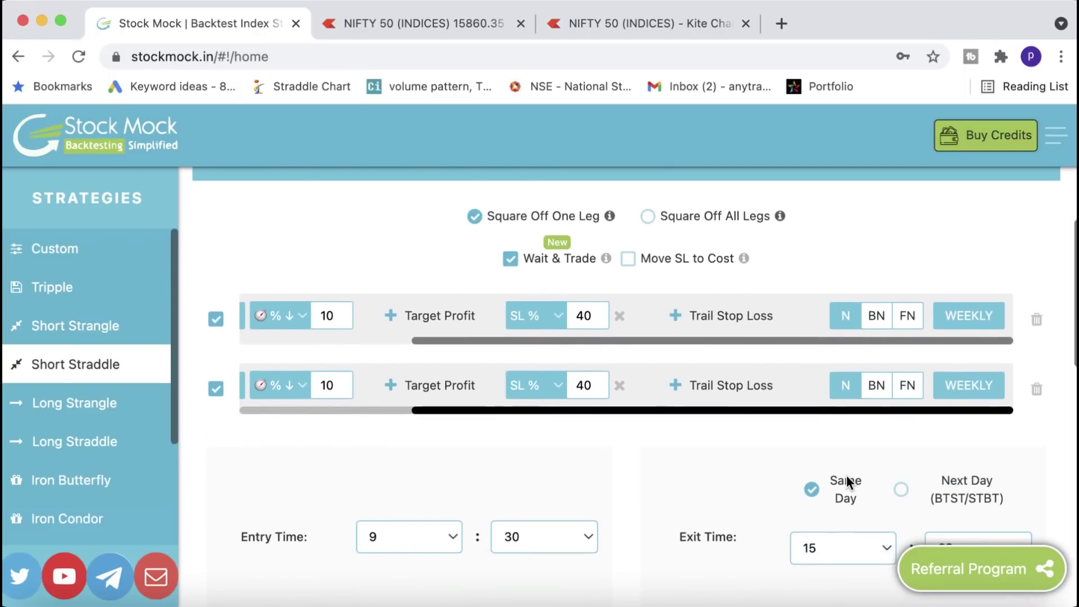
scroll(847, 477, "down", 4)
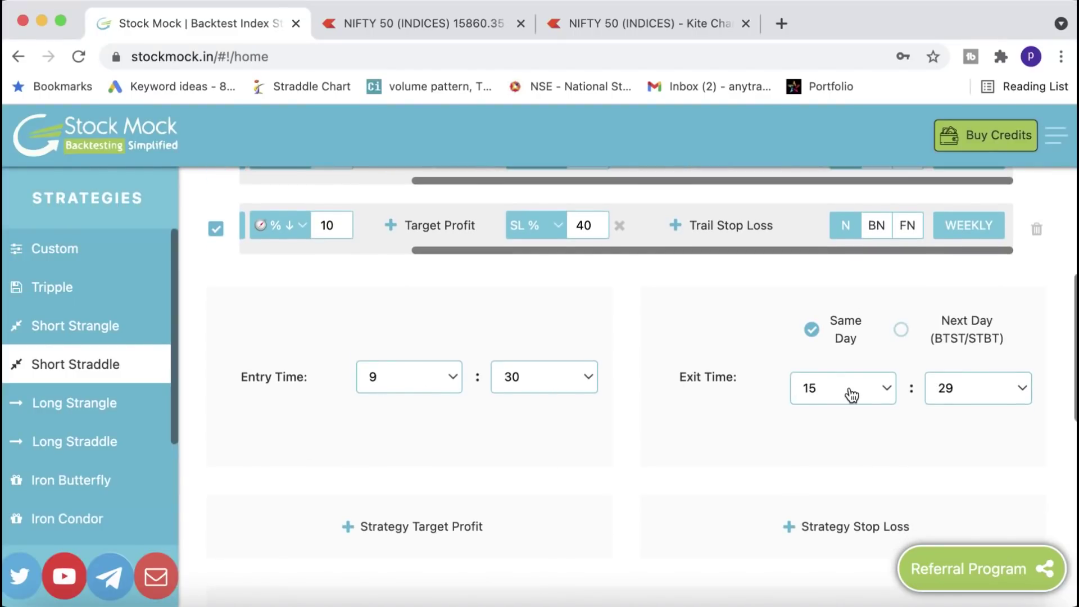
left_click(938, 389)
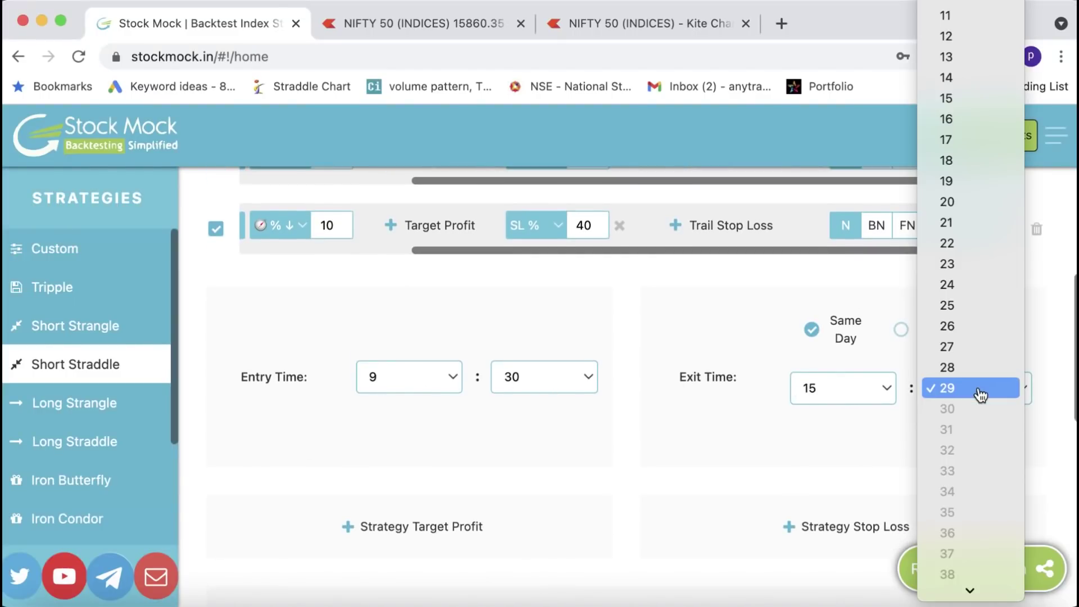
left_click(981, 218)
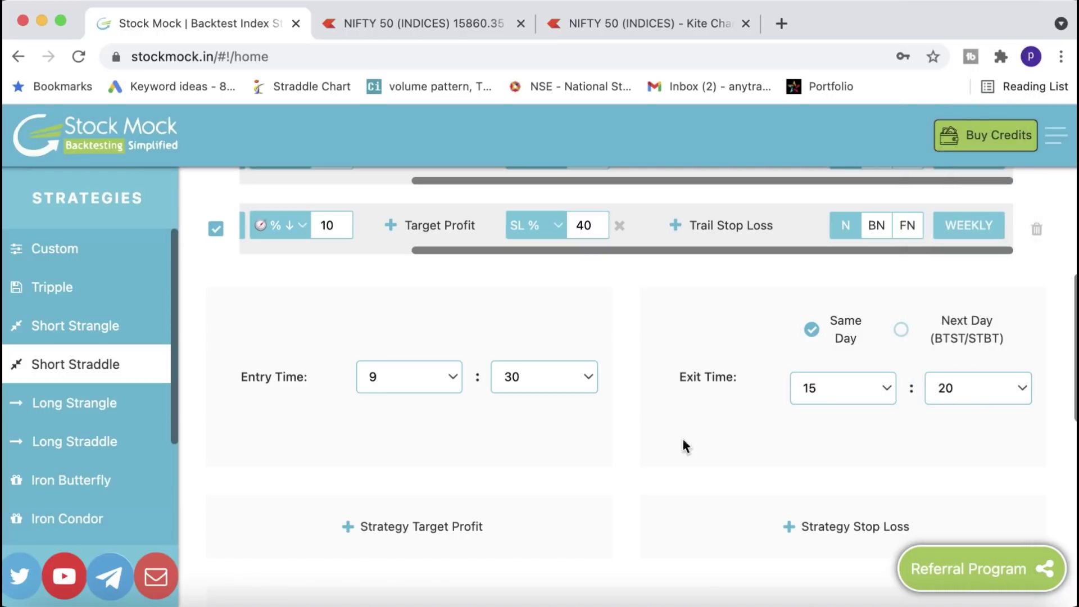
Step: Run the intraday backtest of the short straddle over the preset date range
scroll(678, 465, "down", 4)
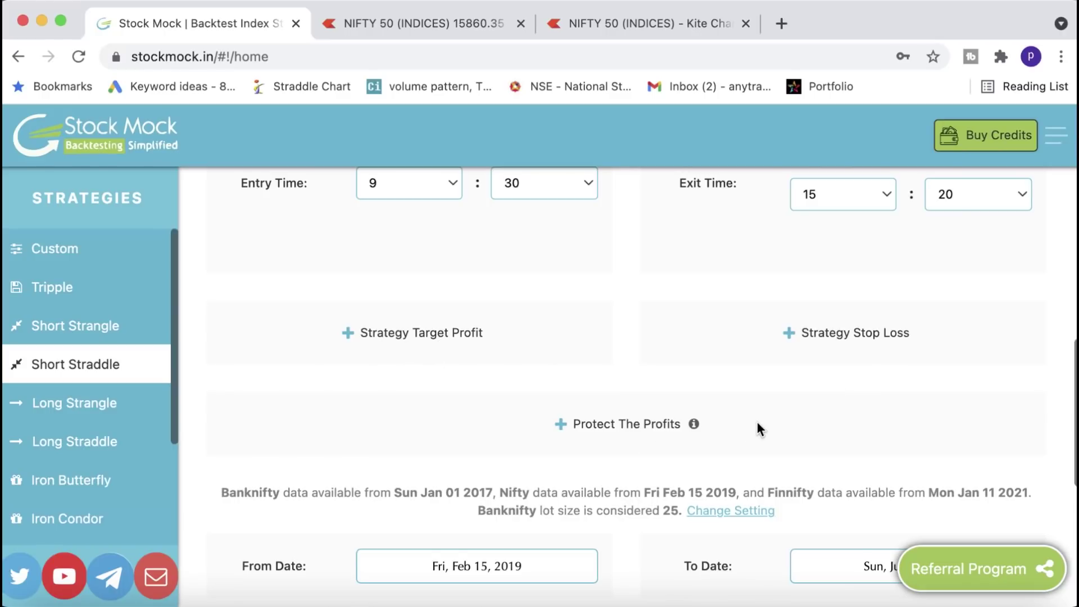
scroll(758, 422, "down", 5)
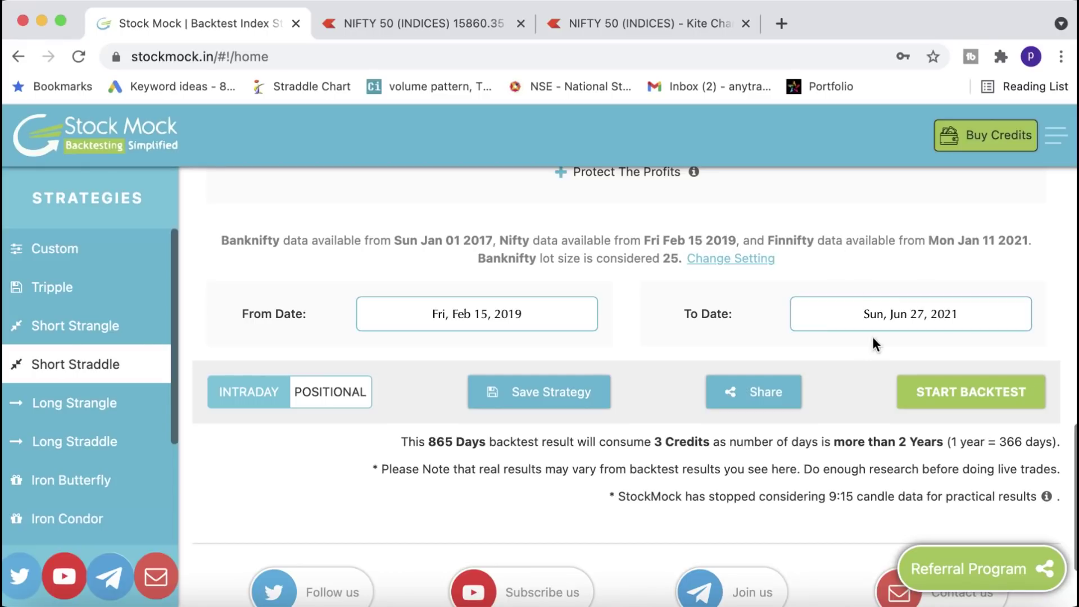
left_click(950, 398)
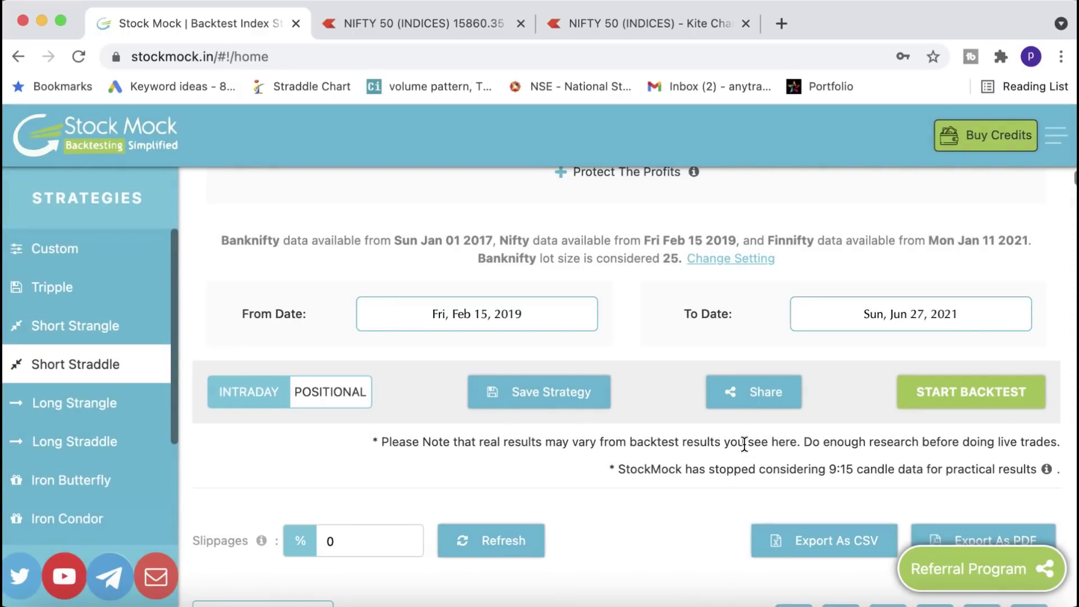
Step: Examine the backtest's profit, win rate, drawdown, streak and SL/TP hit statistics, plus the monthly breakup and PnL chart
scroll(743, 444, "down", 5)
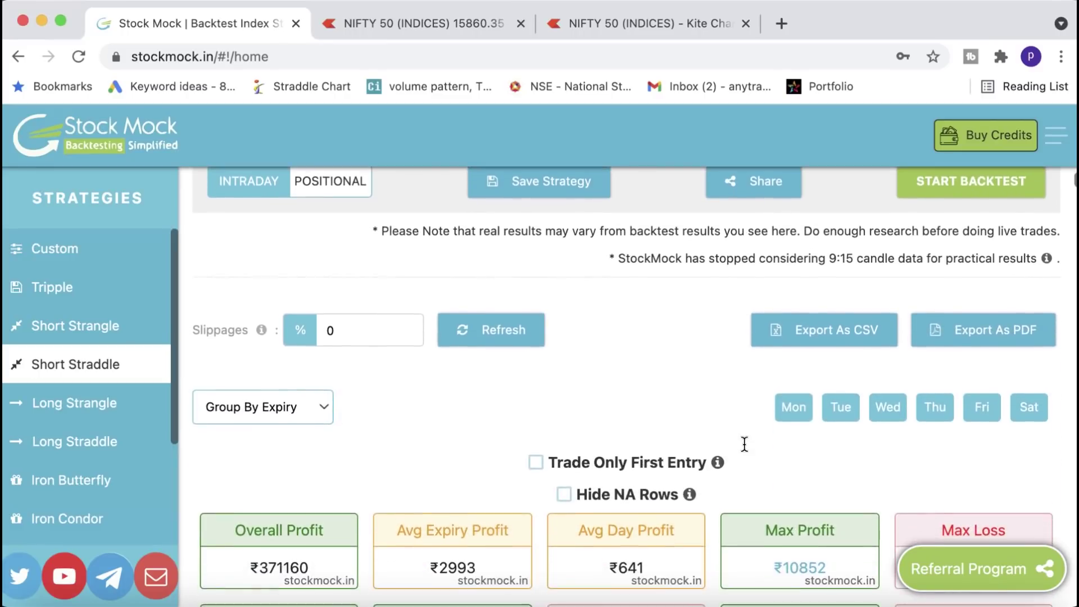
scroll(744, 447, "down", 2)
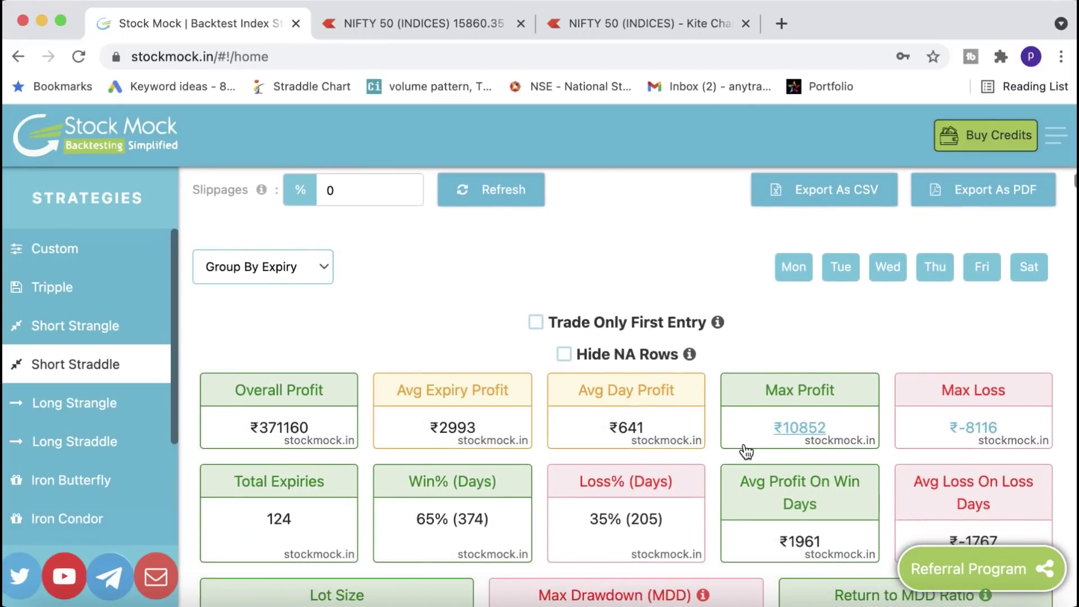
scroll(744, 447, "down", 2)
scroll(744, 442, "down", 1)
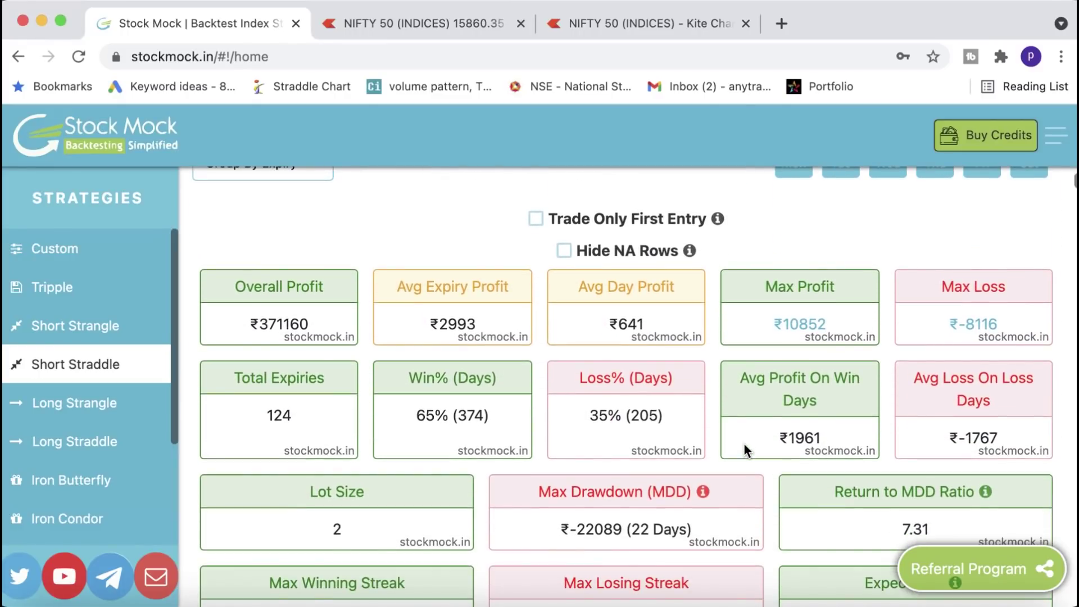
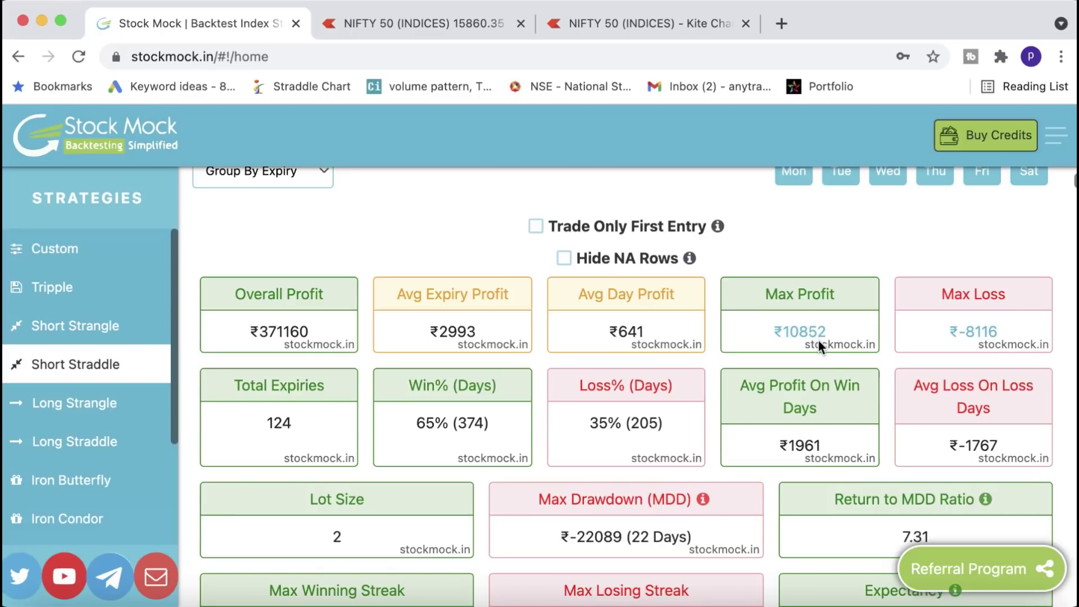
scroll(827, 360, "down", 3)
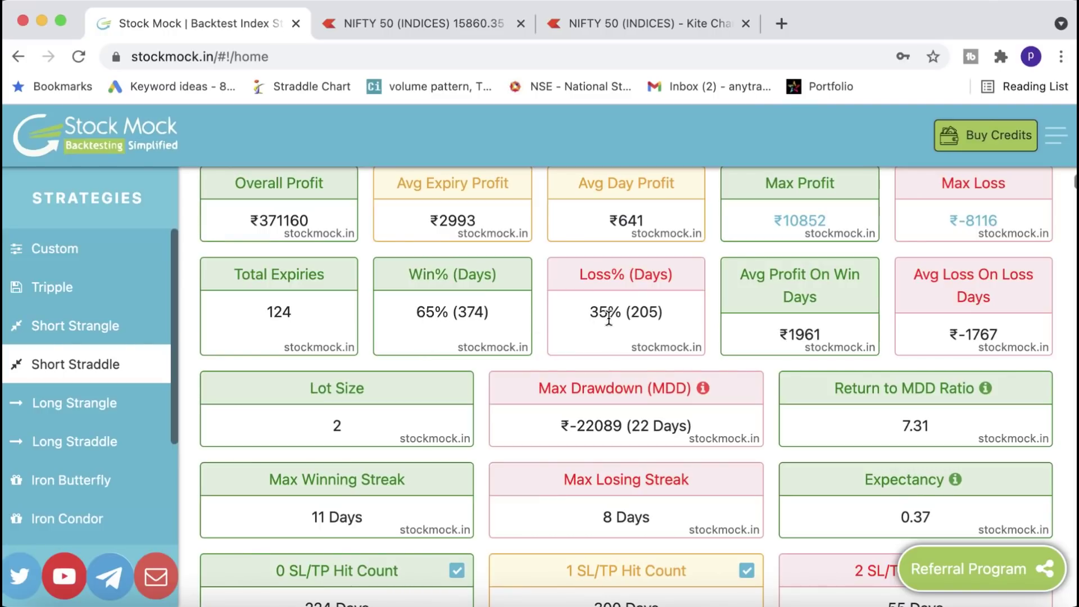
scroll(608, 316, "down", 1)
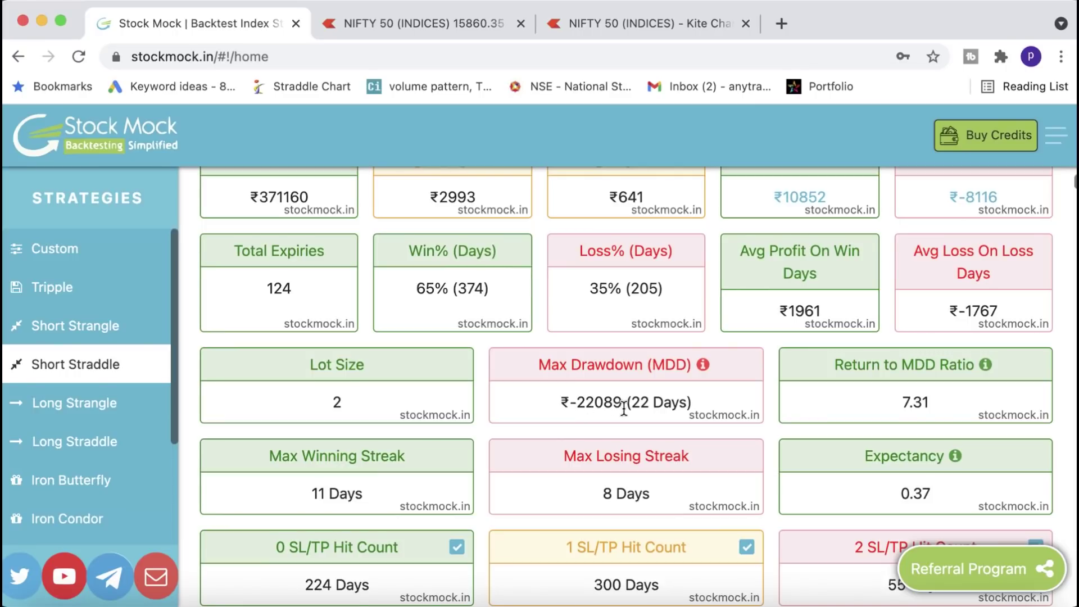
scroll(624, 407, "down", 5)
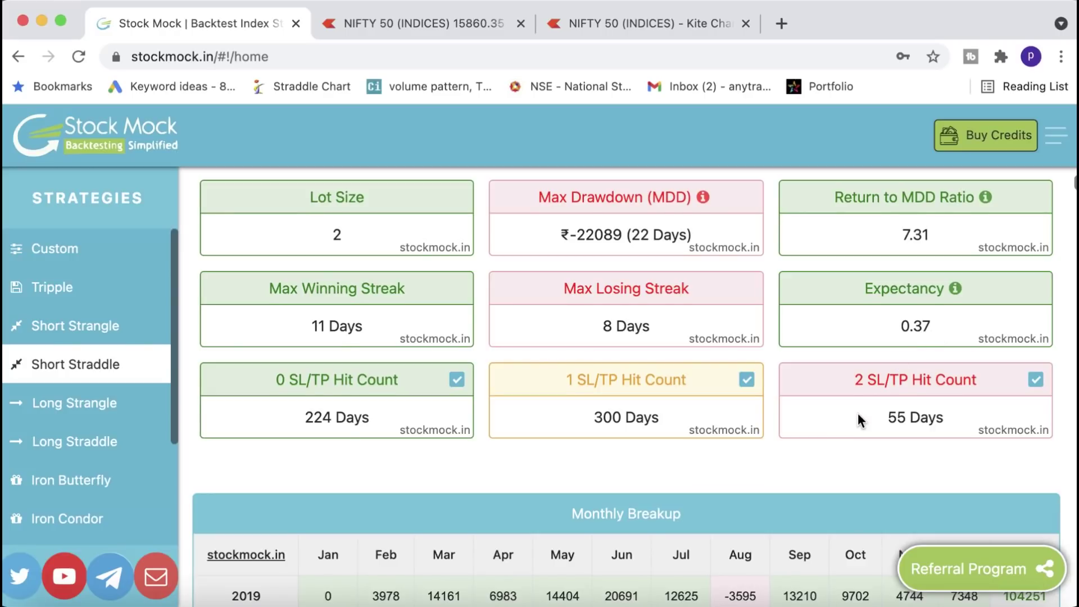
scroll(858, 413, "down", 5)
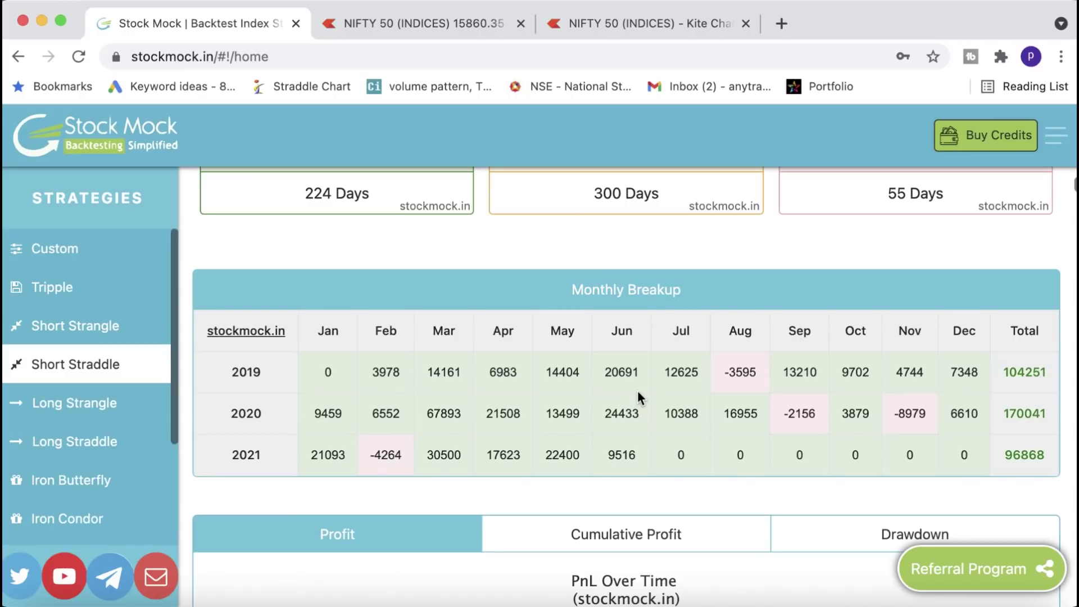
scroll(637, 390, "down", 4)
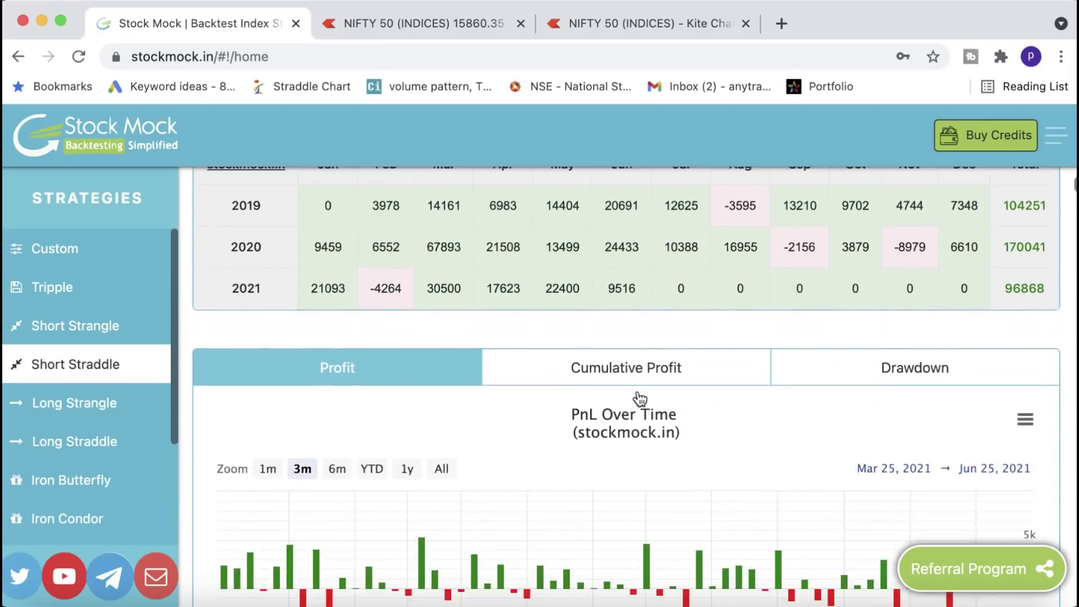
Step: Examine the backtest's cumulative profit and drawdown charts and the day-by-day trade table with its put and call leg columns
scroll(637, 390, "down", 1)
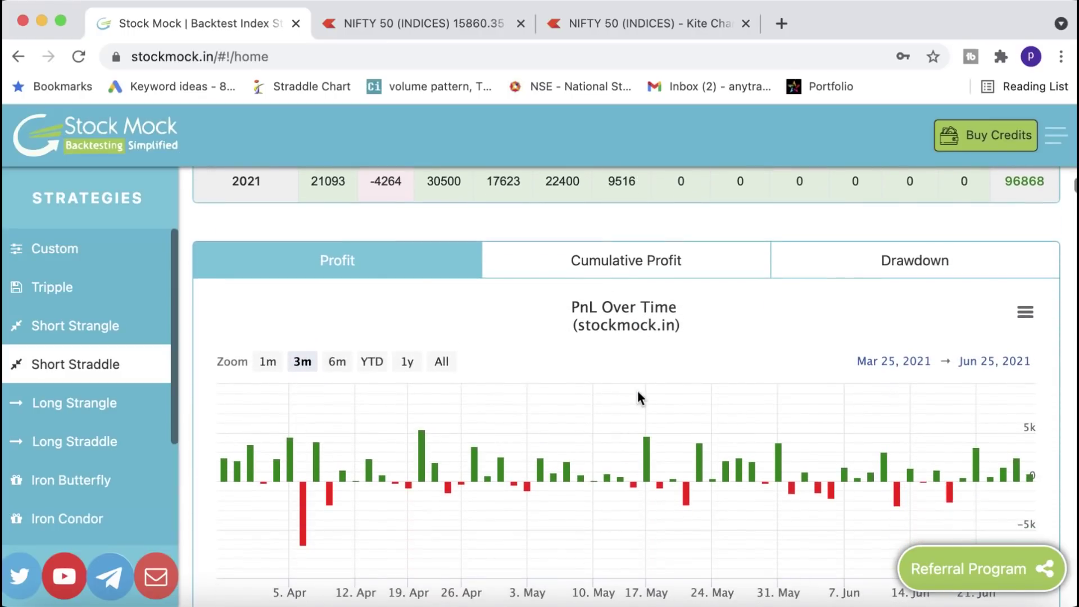
left_click(629, 272)
left_click(911, 270)
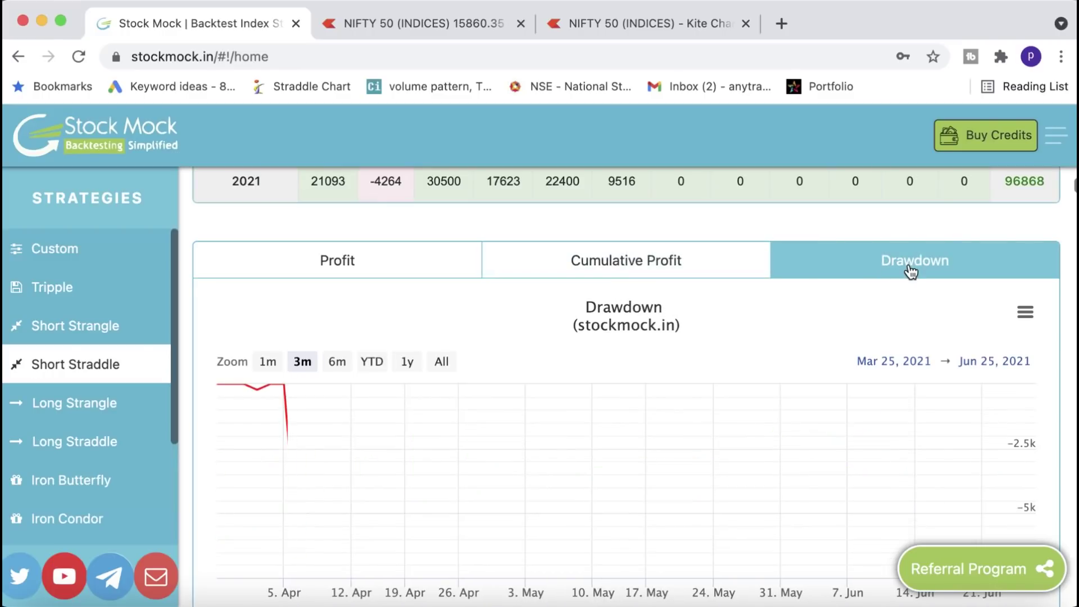
scroll(856, 341, "down", 10)
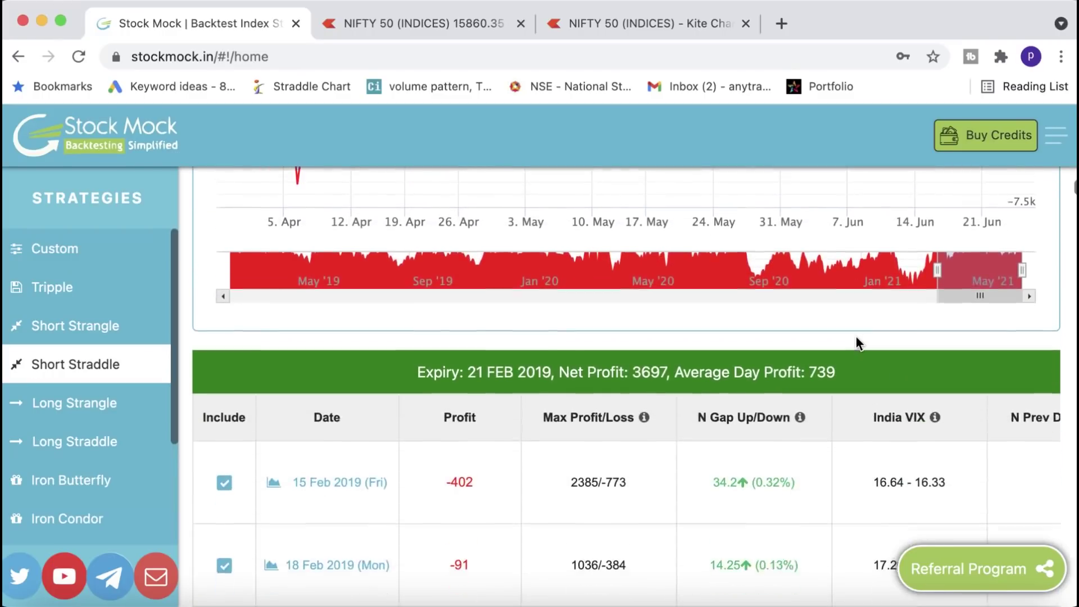
scroll(855, 336, "down", 1)
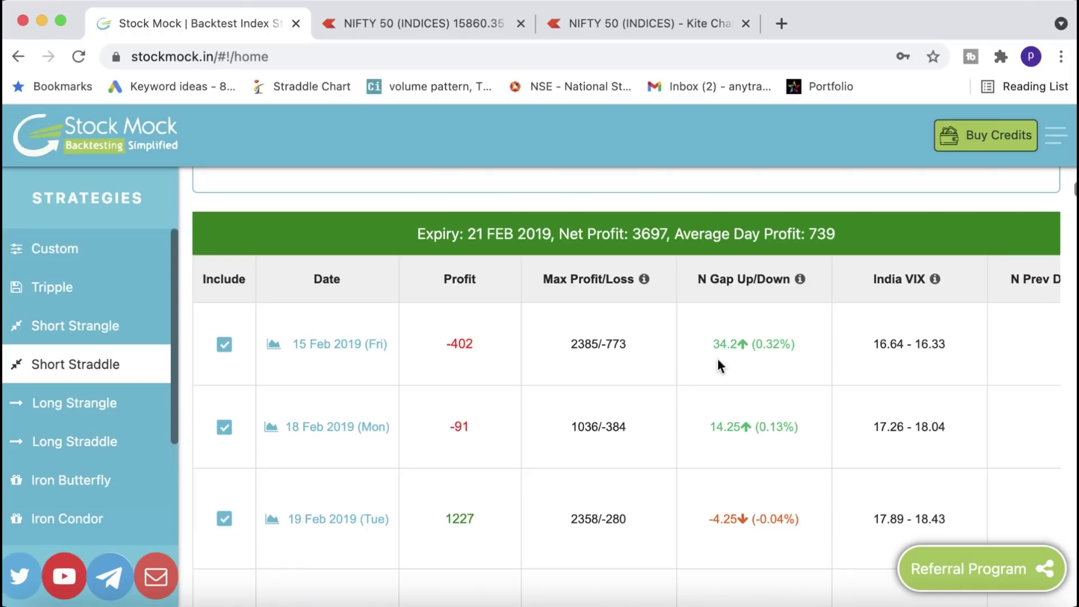
scroll(754, 335, "right", 10)
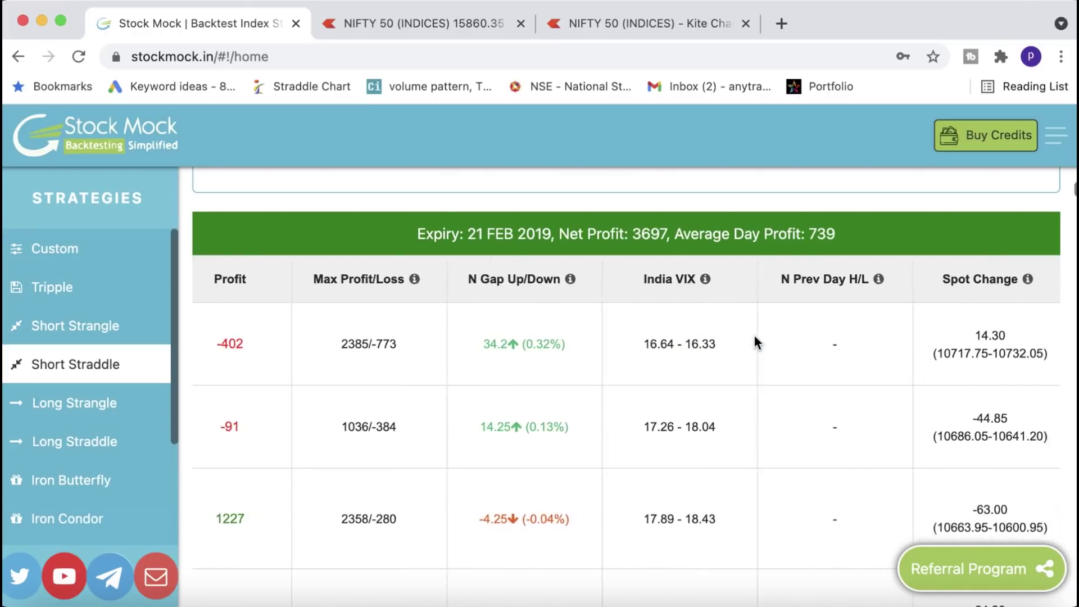
scroll(809, 339, "right", 3)
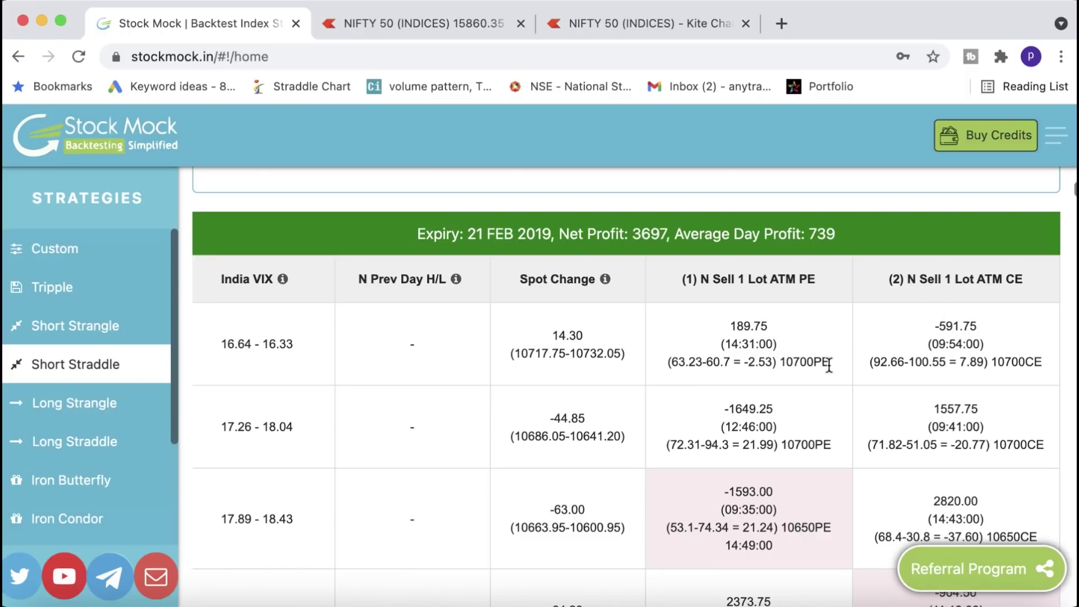
scroll(829, 364, "left", 5)
Step: Export the short straddle backtest results as a CSV file
scroll(829, 364, "up", 15)
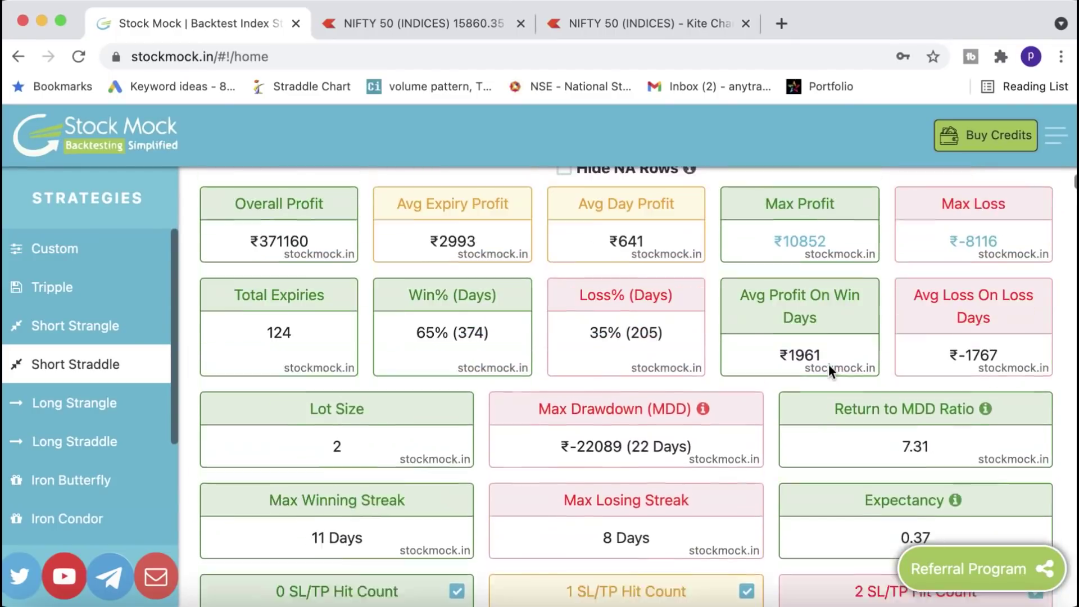
scroll(828, 364, "up", 6)
left_click(841, 360)
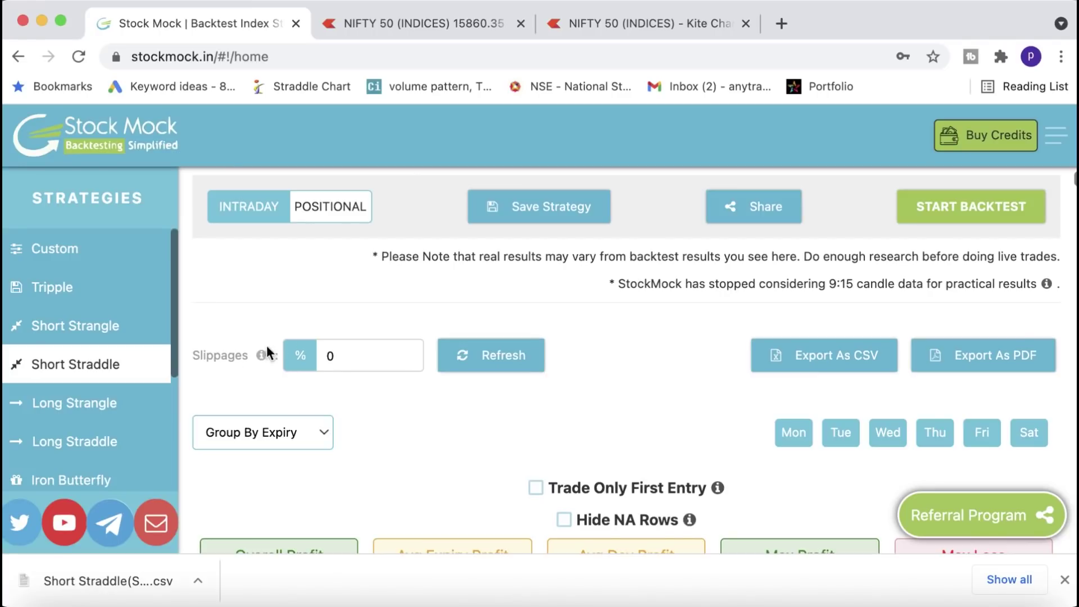
Step: Review the slippage field, entry time, leg settings and date range, plus the overall statistics and monthly breakup of the backtest
left_click(352, 356)
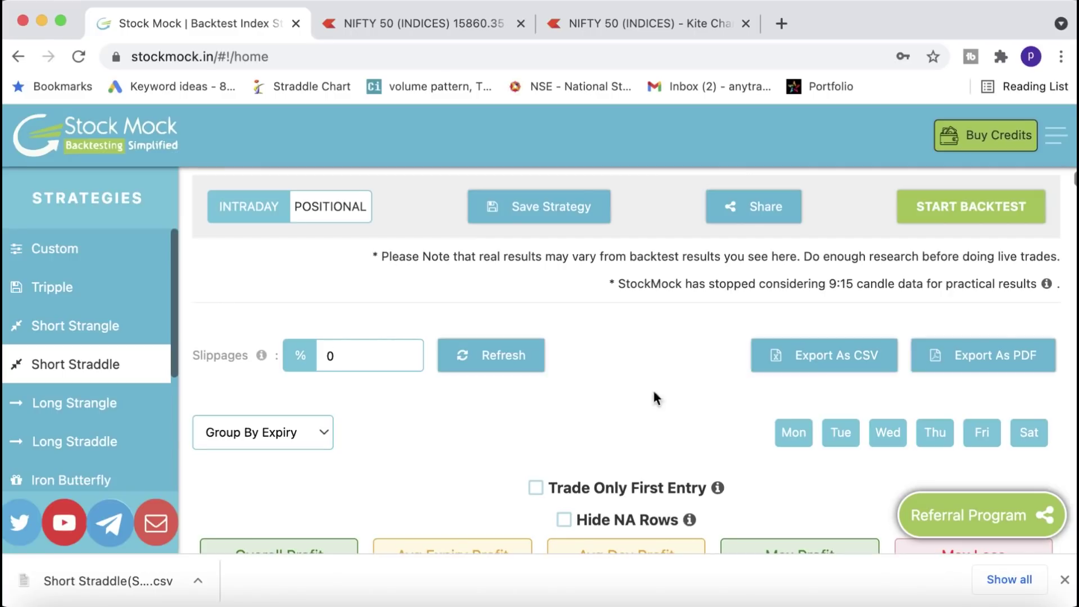
scroll(674, 384, "up", 10)
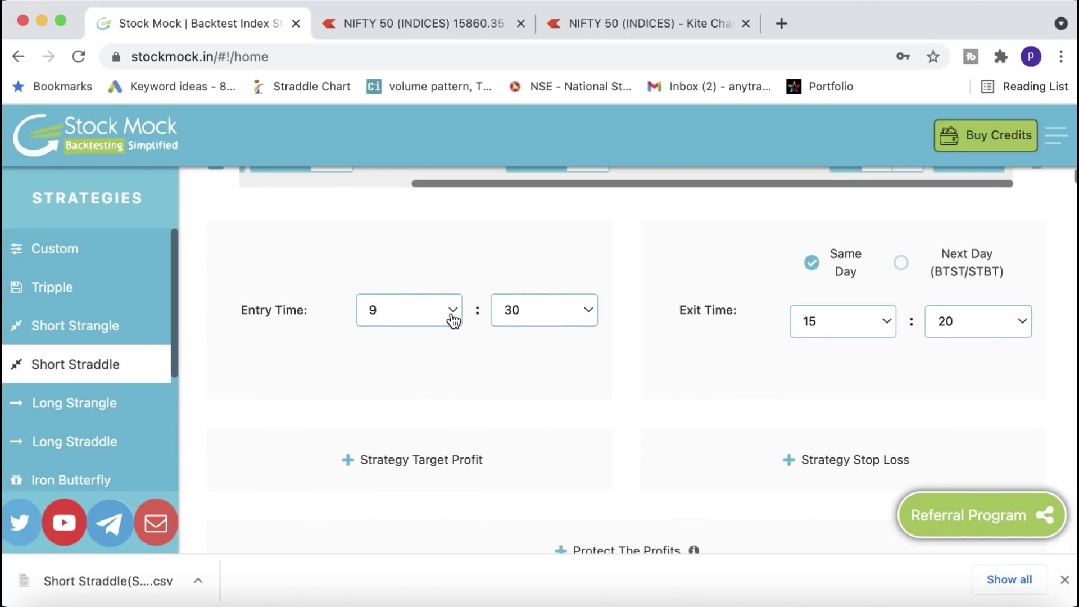
left_click(452, 317)
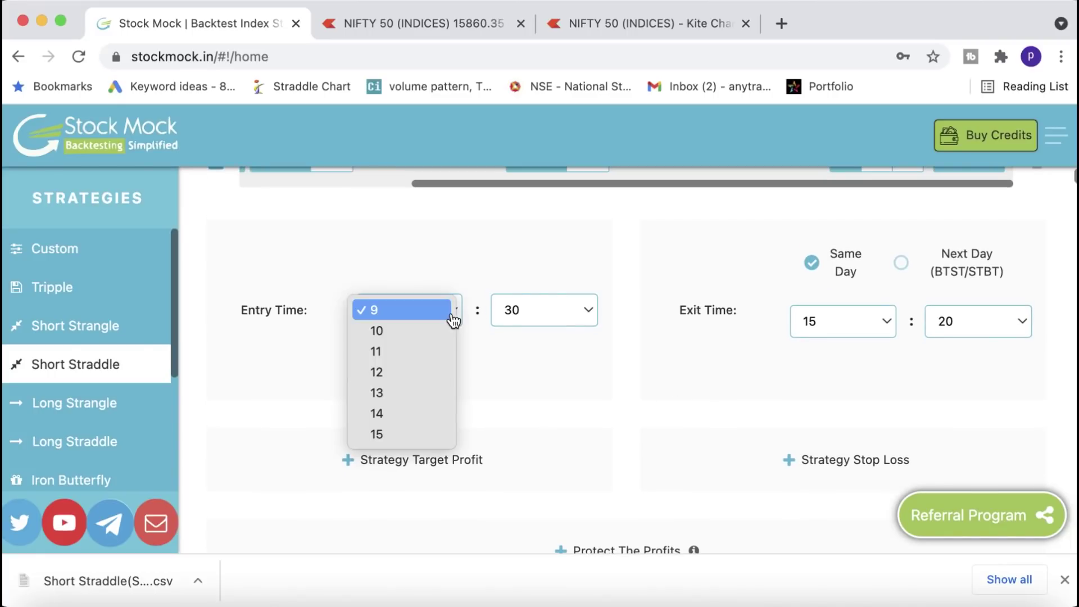
left_click(465, 285)
scroll(790, 346, "up", 4)
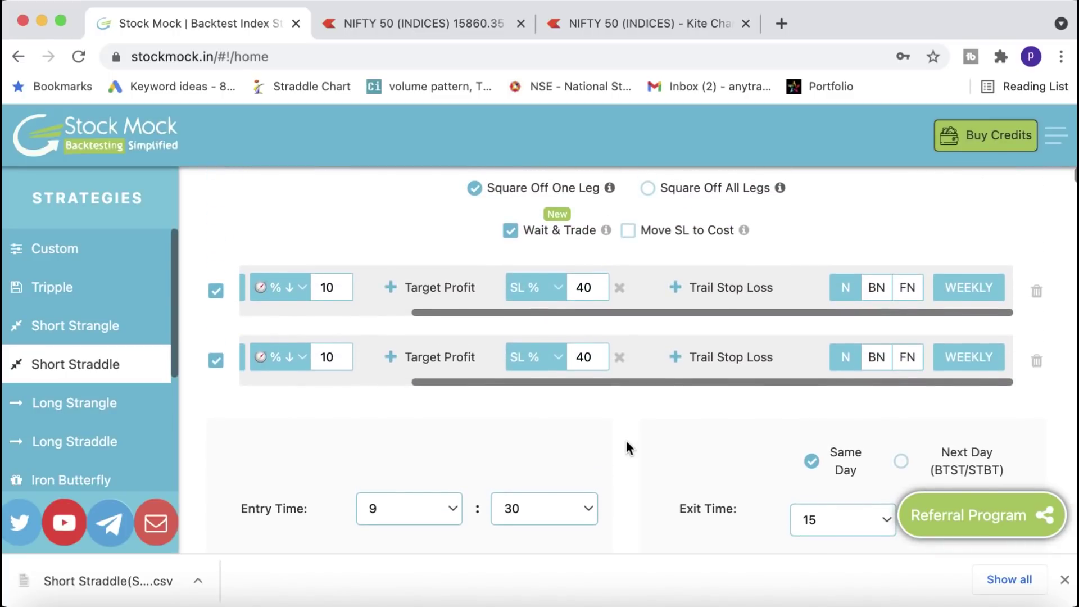
scroll(626, 447, "up", 2)
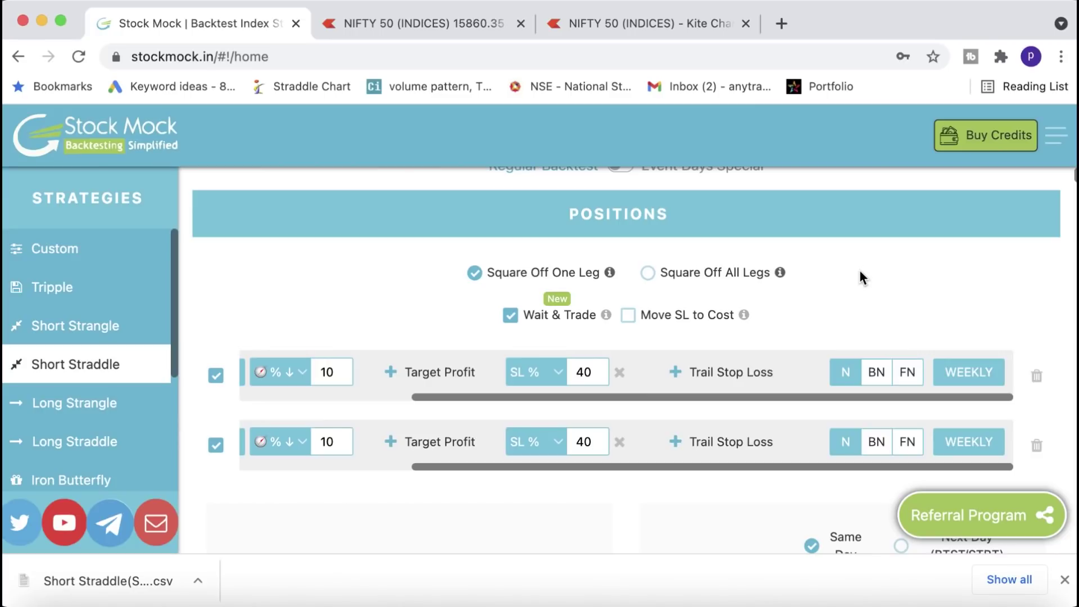
scroll(859, 270, "up", 2)
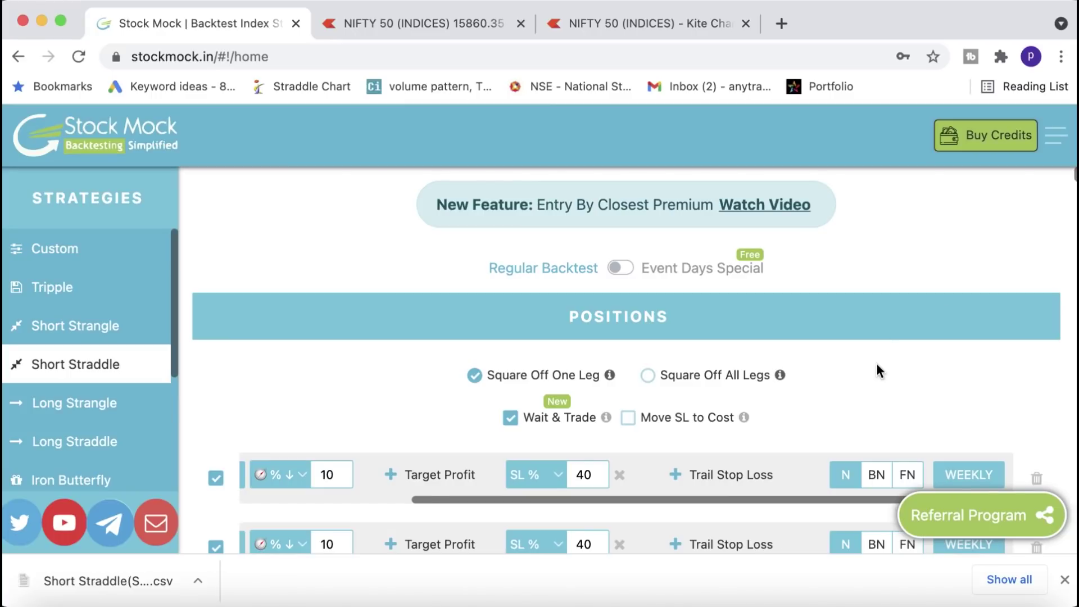
scroll(876, 368, "down", 8)
scroll(877, 368, "down", 8)
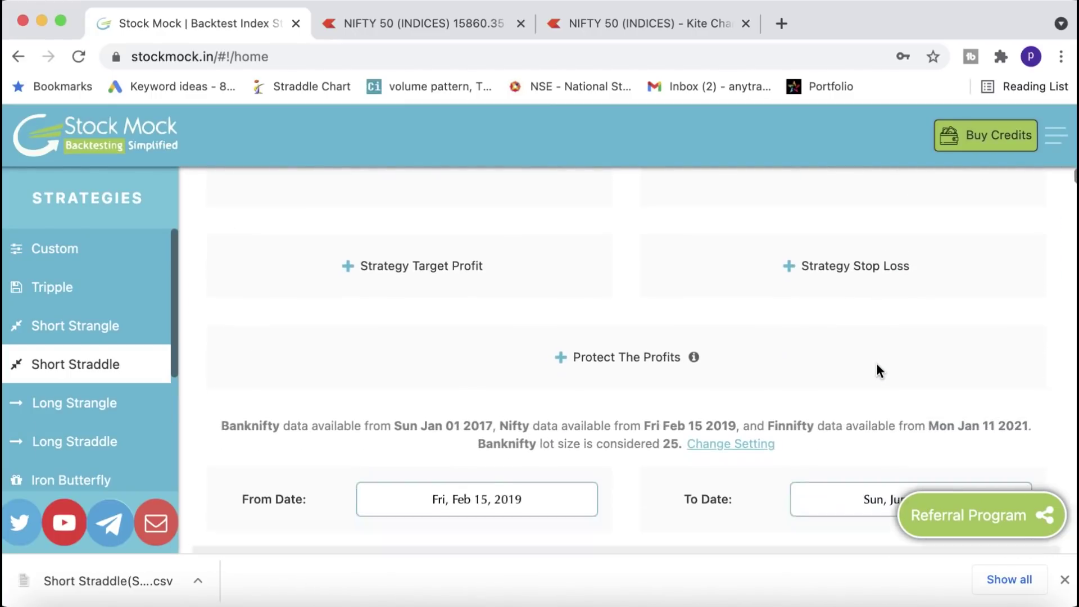
scroll(876, 363, "down", 4)
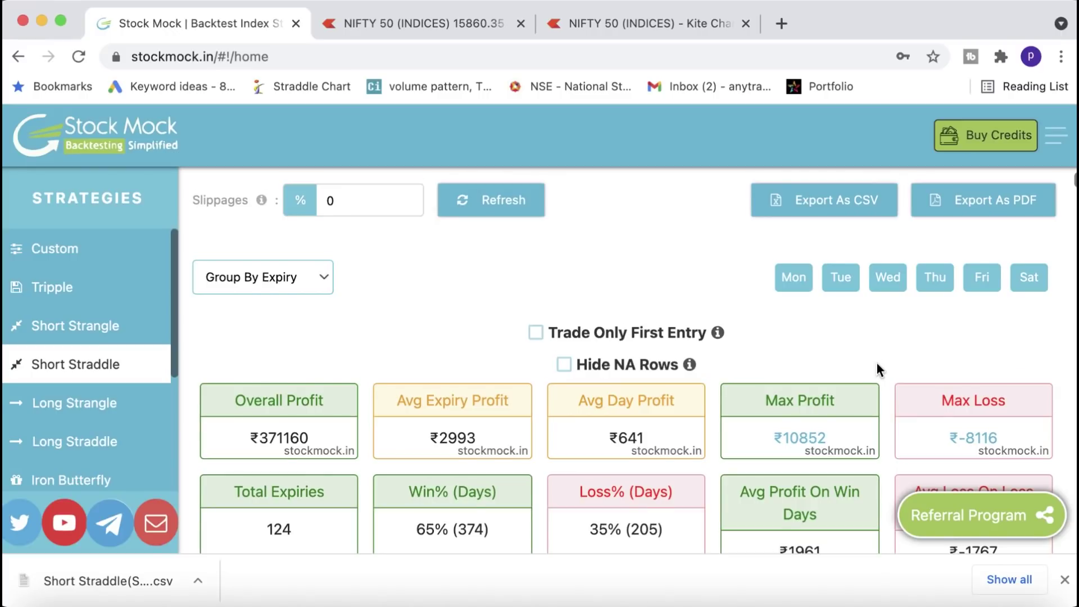
scroll(876, 363, "down", 1)
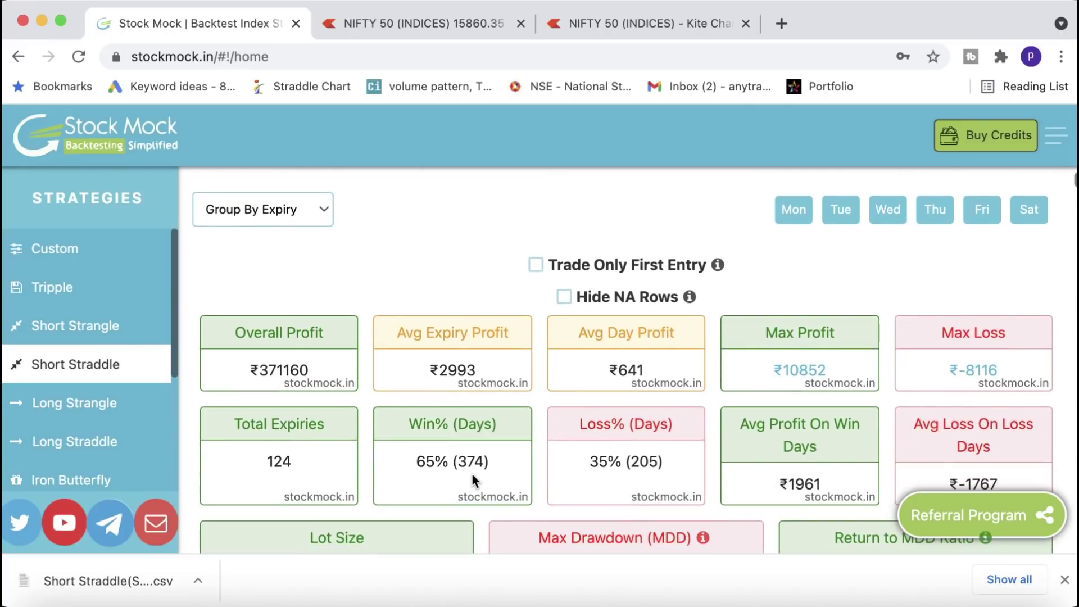
scroll(471, 474, "down", 10)
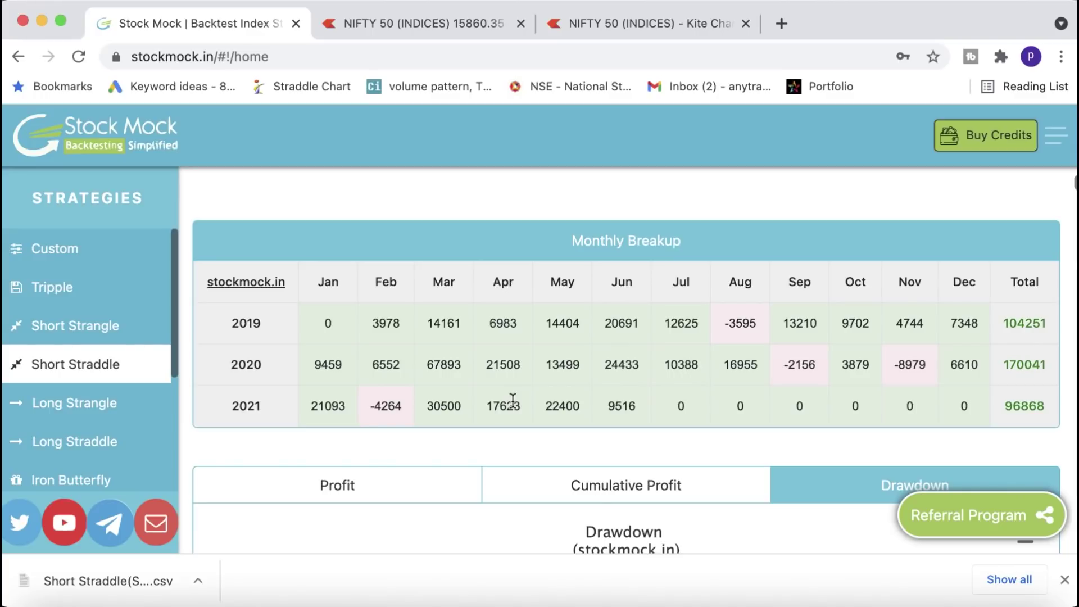
Step: Switch to Excel and add the hedge strikes 16800ce in B1 and 14800pe in B4, around the straddle strikes
key("ctrl+Left")
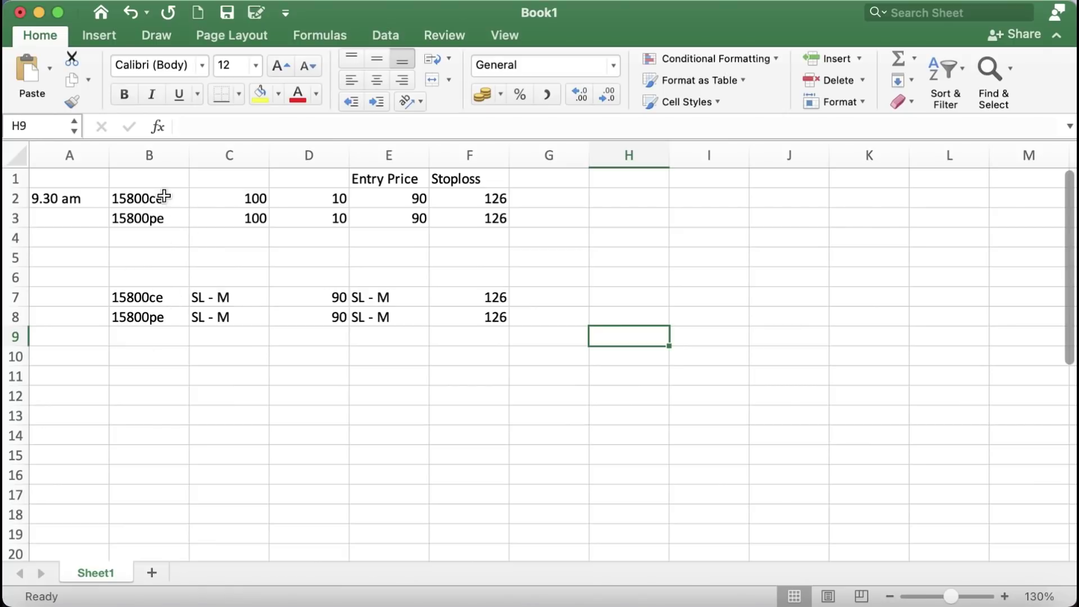
left_click(143, 180)
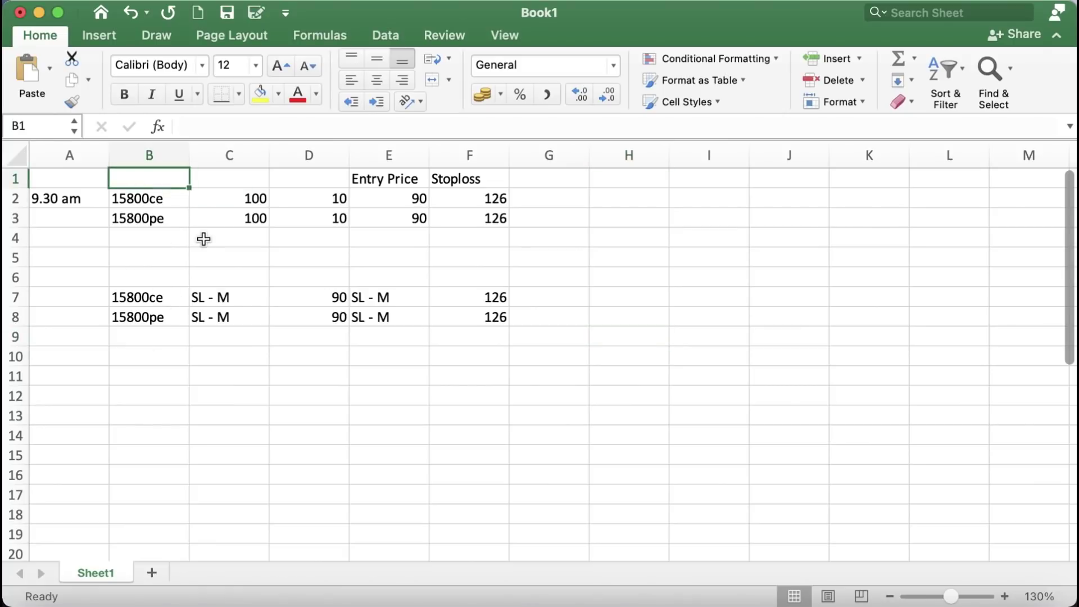
type("16800ce")
key("Return")
key("Return")
key("Return")
type("14800pe")
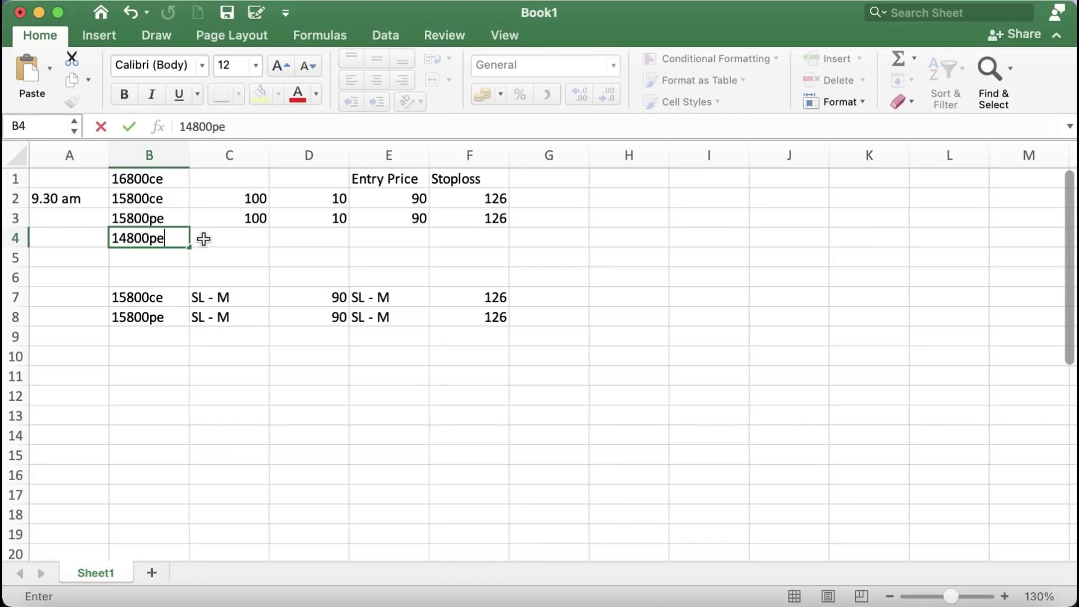
key("Return")
Step: Enter a price of 2 for both hedge options, in C1 and C4
left_click(171, 178)
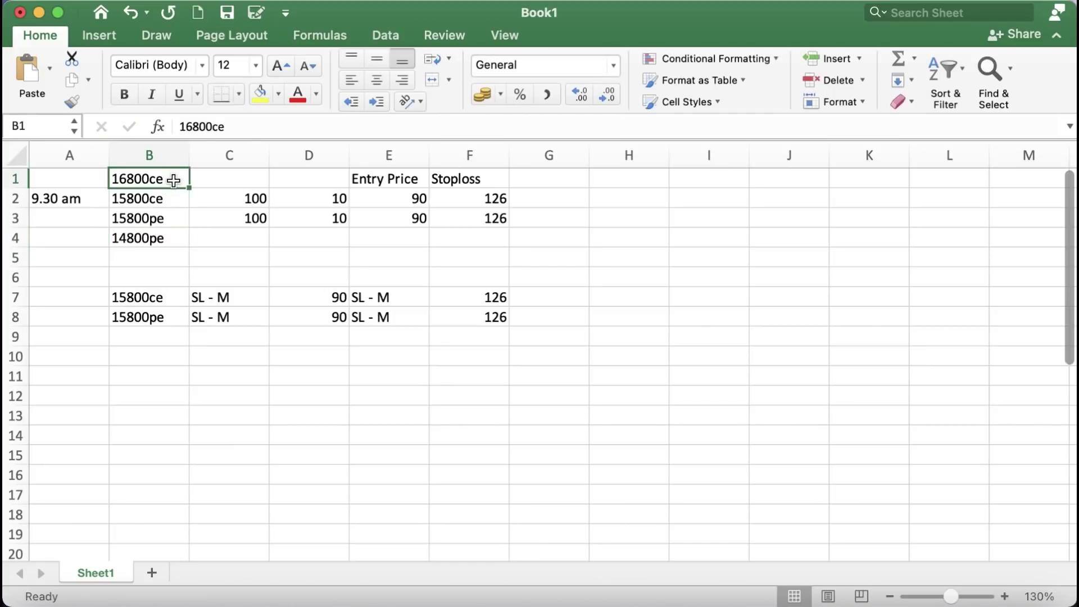
left_click(161, 237)
left_click(168, 179)
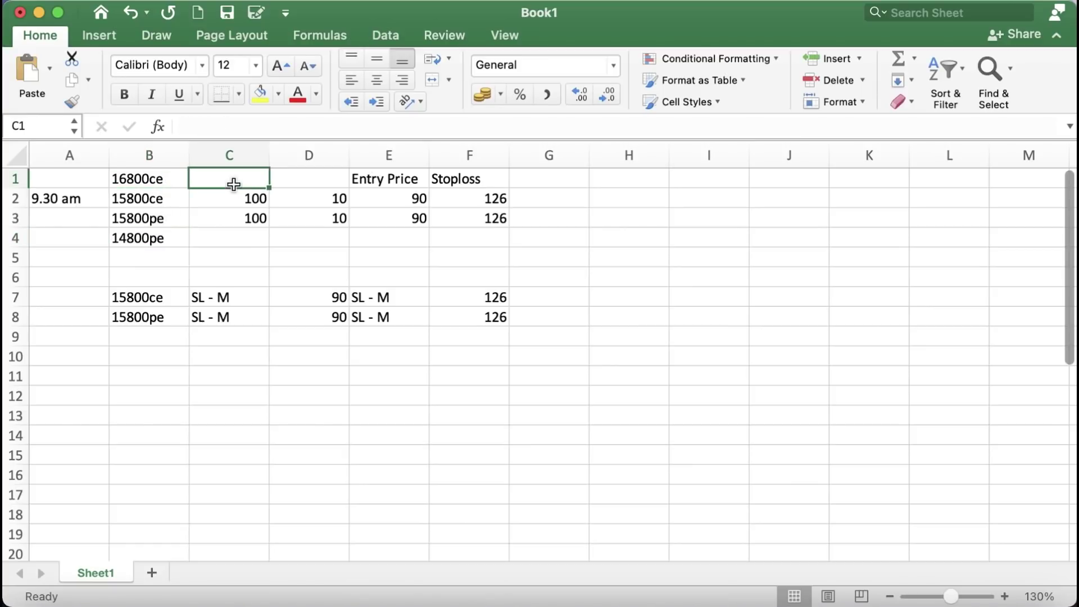
type("2")
key("Return")
key("Return")
key("Return")
type("2")
key("Return")
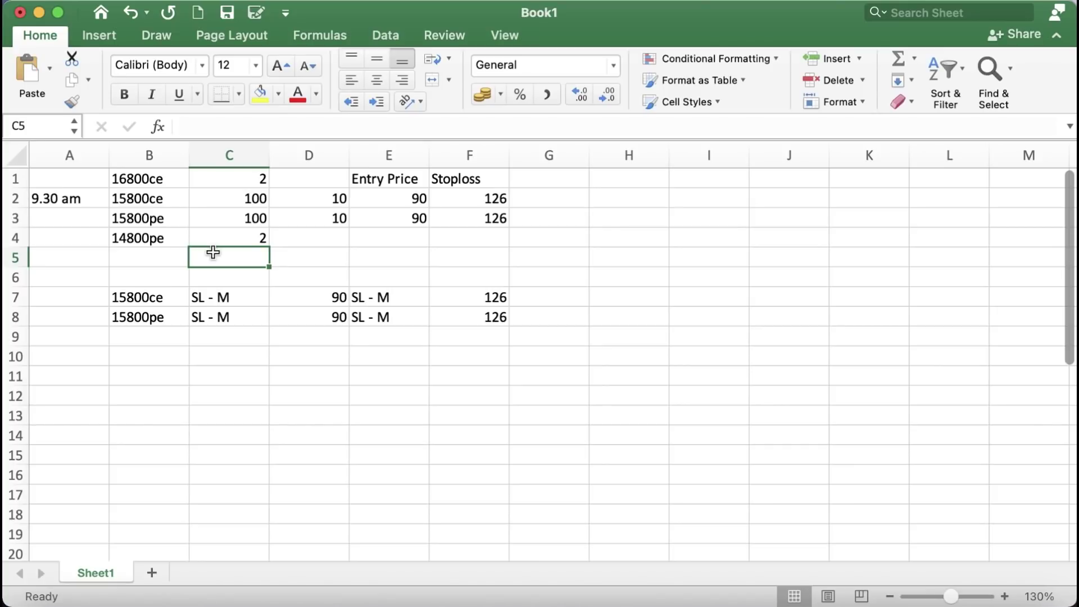
Step: Switch to Chrome and search the web for "span calculator" in a new tab
left_click(141, 593)
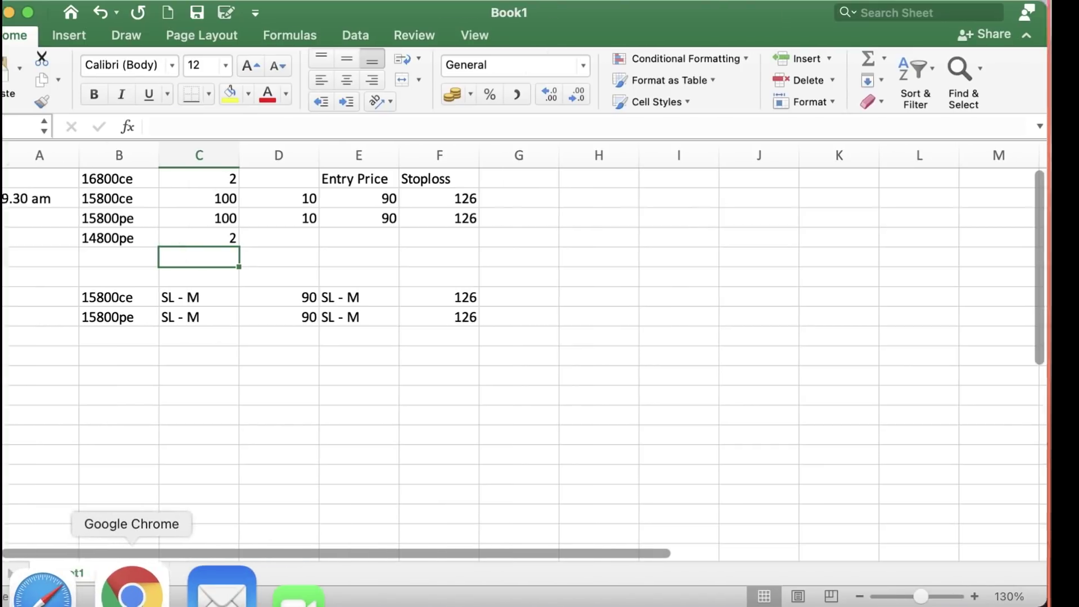
left_click(781, 23)
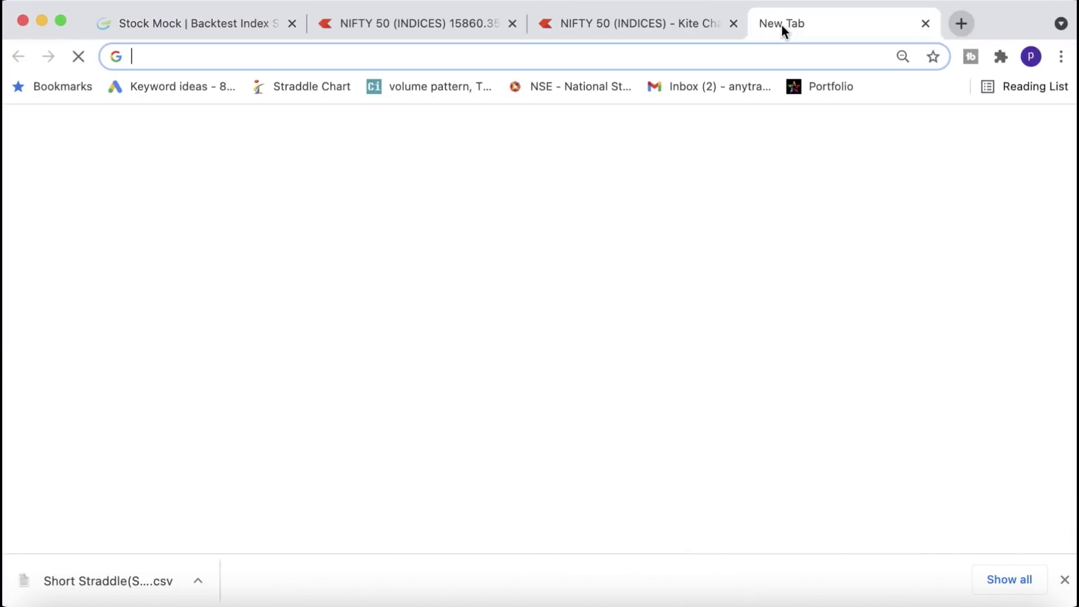
left_click(723, 61)
type("span calculator")
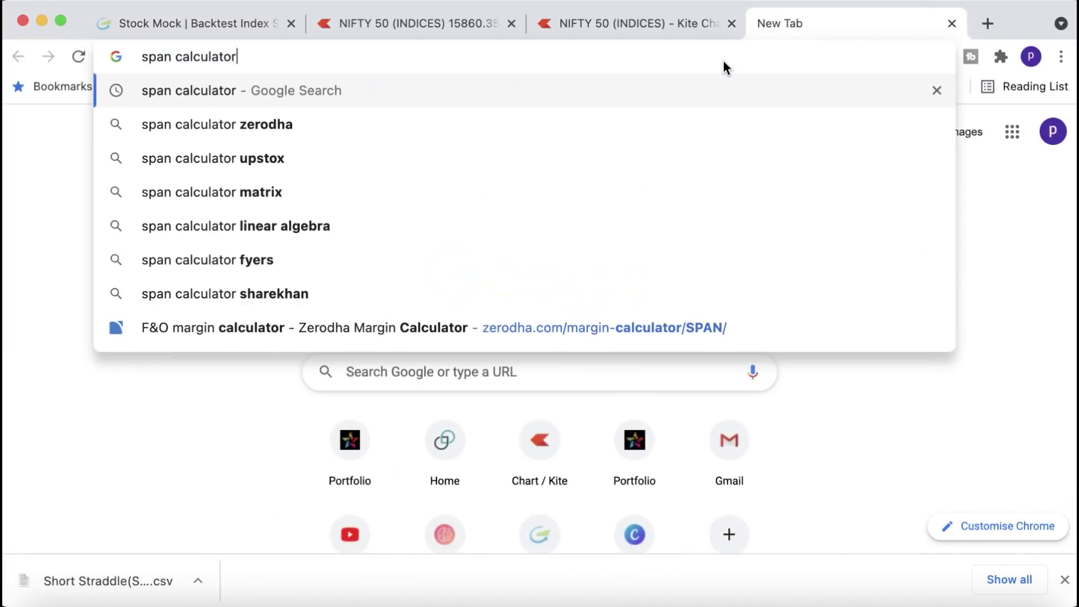
key("Return")
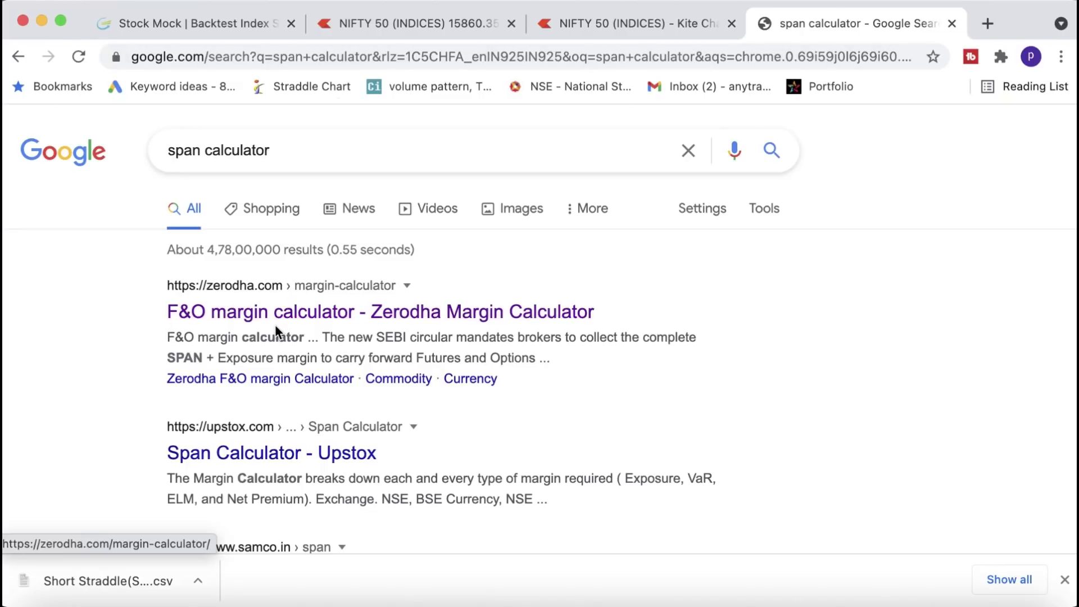
Step: Open Zerodha's F&O margin calculator and check which Nifty contracts are allowed for trading
left_click(298, 323)
scroll(566, 382, "down", 5)
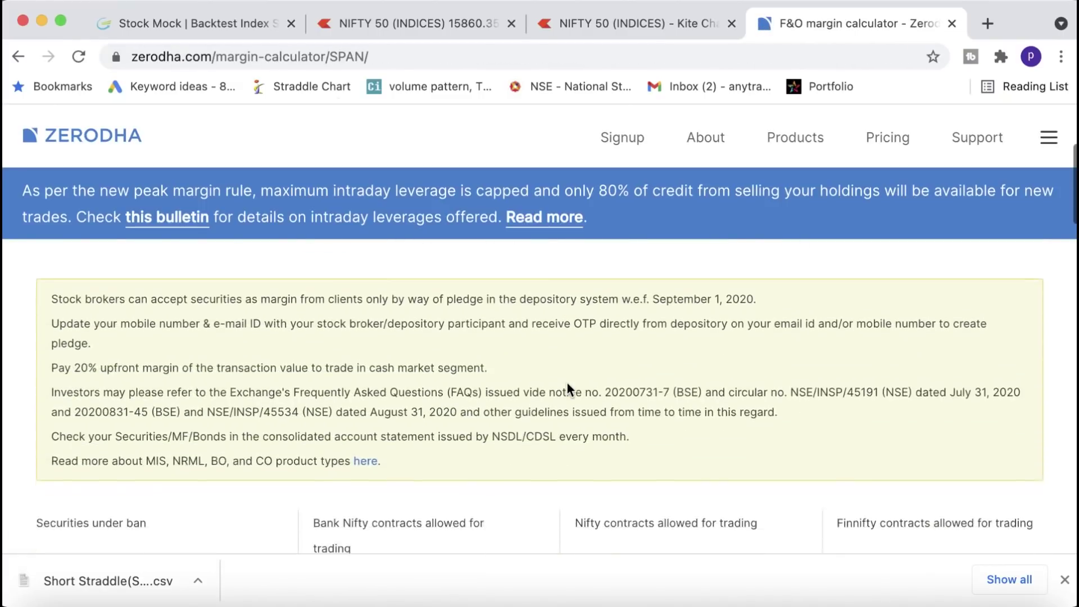
scroll(566, 382, "down", 1)
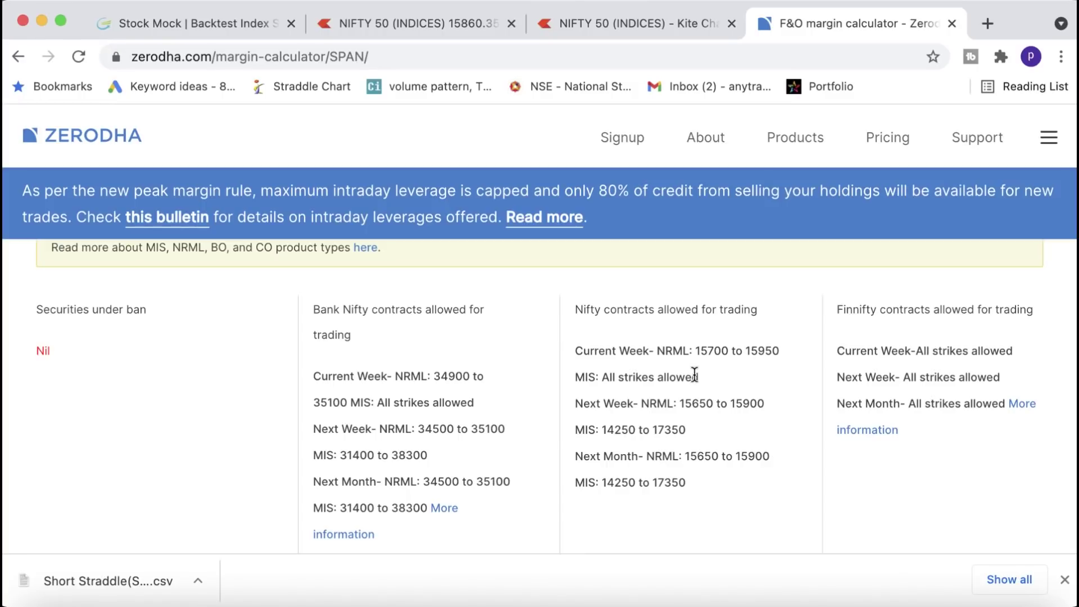
Step: Return to Excel and go through the hedge strikes in B1 and B4 against the straddle strikes in B2 and B3
key("ctrl+Left")
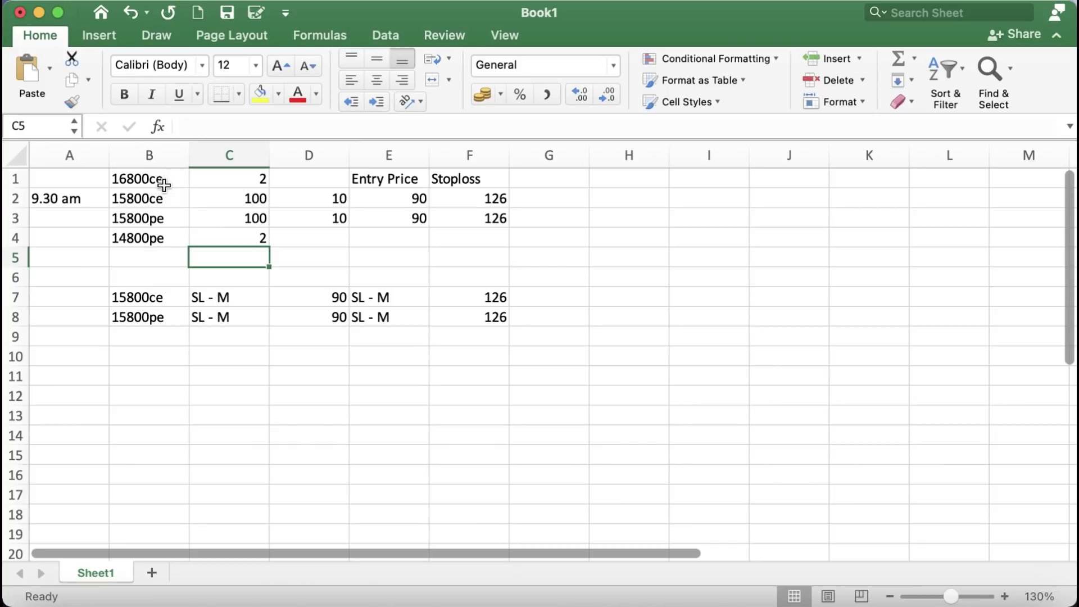
left_click(163, 180)
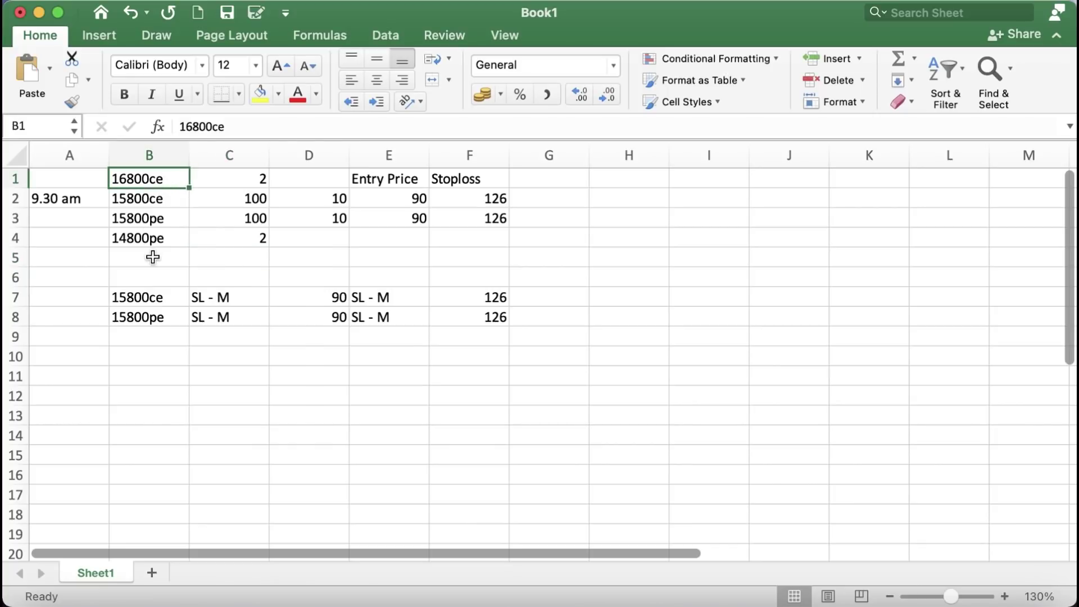
left_click(162, 239)
left_click(161, 199)
left_click(169, 223)
left_click(163, 201)
left_click(164, 218)
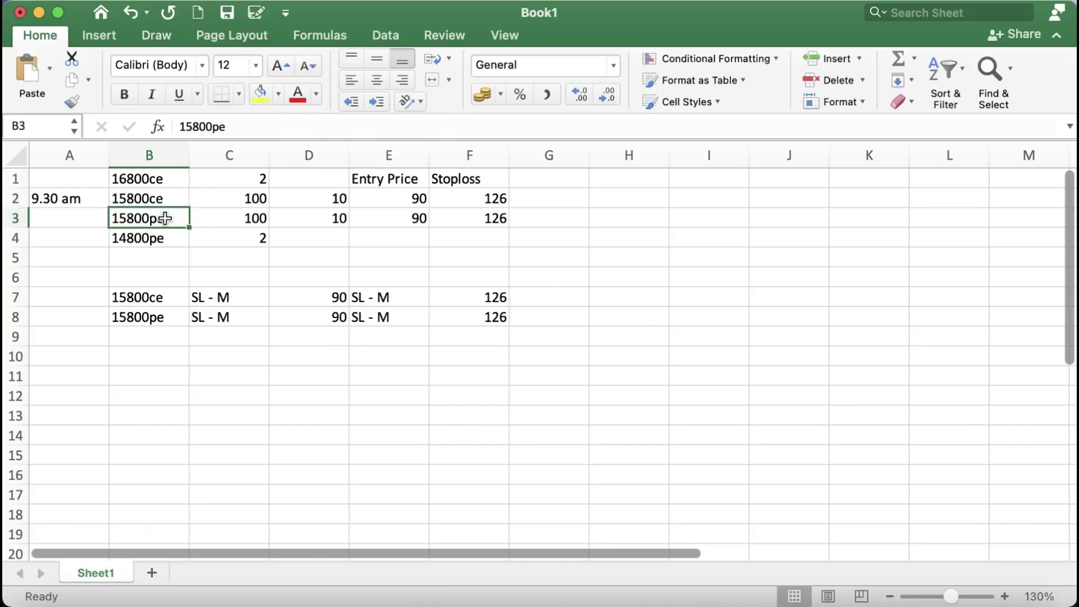
left_click(147, 179)
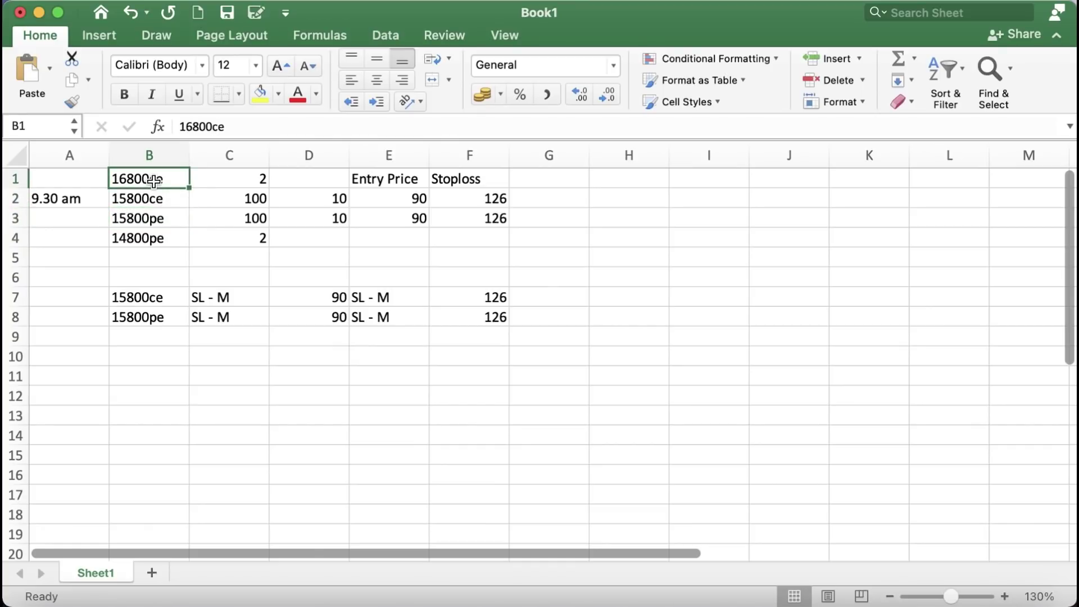
left_click(137, 234)
left_click(161, 205)
left_click(161, 217)
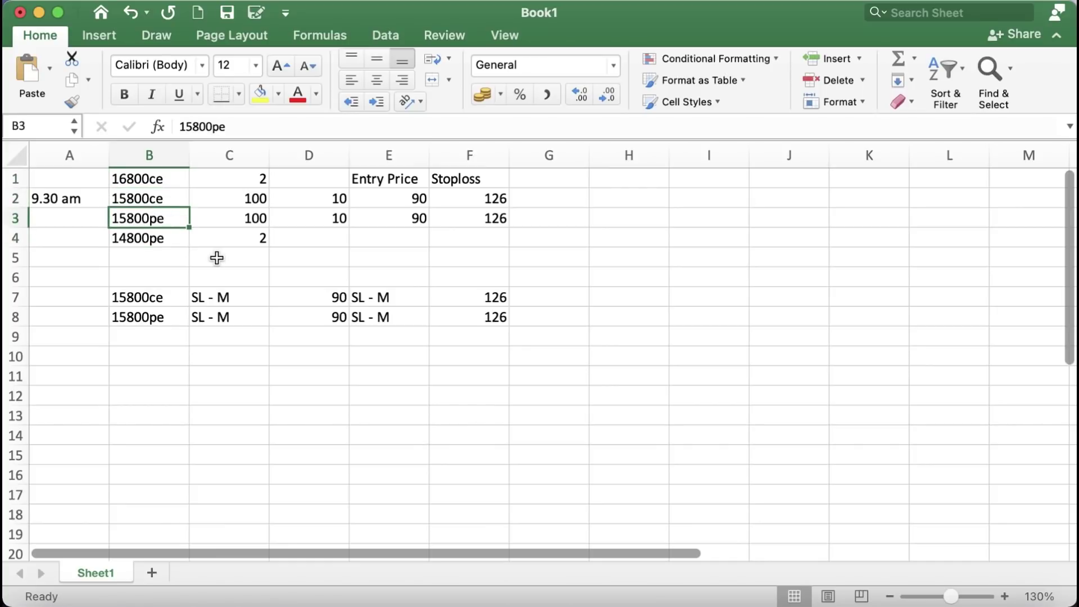